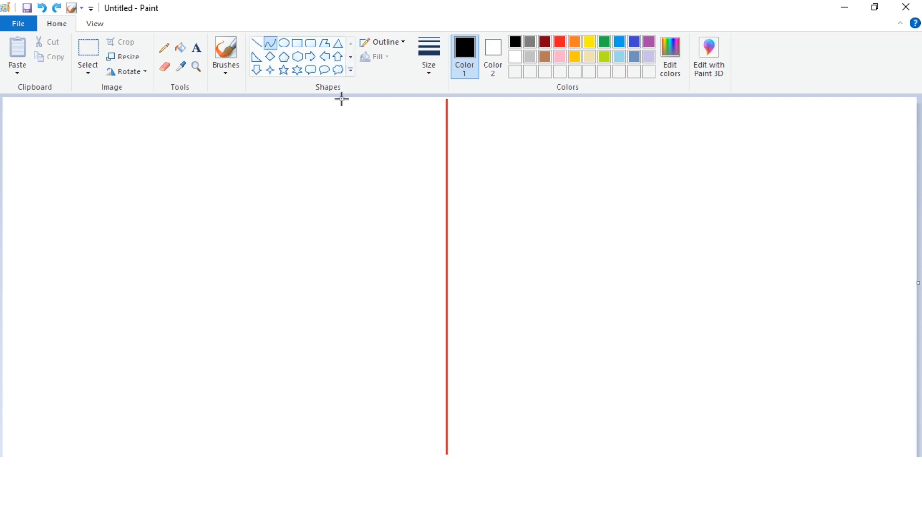
# Draw a gently arched roof line from the top of the red centre line out to the left side of the car.
pyautogui.moveTo(379, 105)
pyautogui.mouseDown()
pyautogui.moveTo(355, 106)
pyautogui.moveTo(376, 102)
pyautogui.mouseUp()
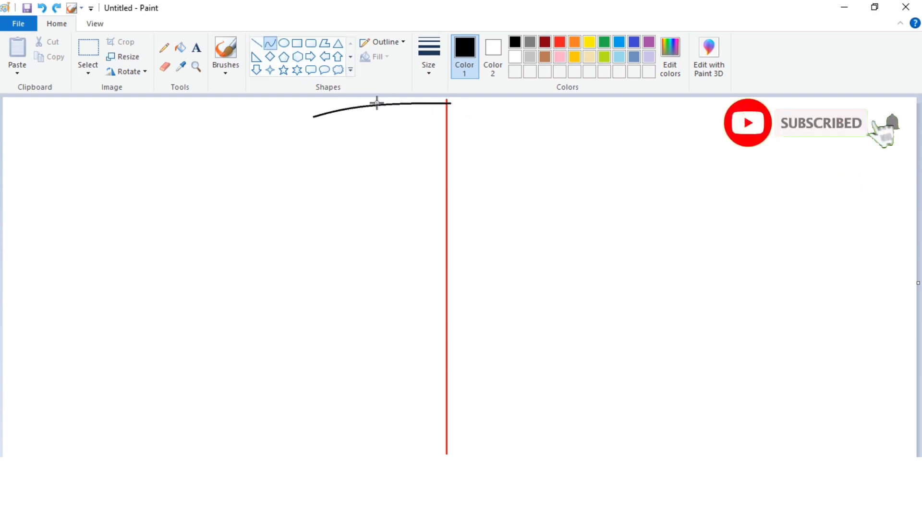
pyautogui.moveTo(257, 199); pyautogui.dragTo(313, 116)
pyautogui.moveTo(288, 149); pyautogui.dragTo(291, 132)
pyautogui.hotkey('ctrl', 'z')
# Draw the outer windshield pillar as a curve sloping down and outward from the end of the roof line.
pyautogui.click(95, 24)
pyautogui.click(17, 56)
pyautogui.hscroll(5, 456, 278)
pyautogui.click(57, 24)
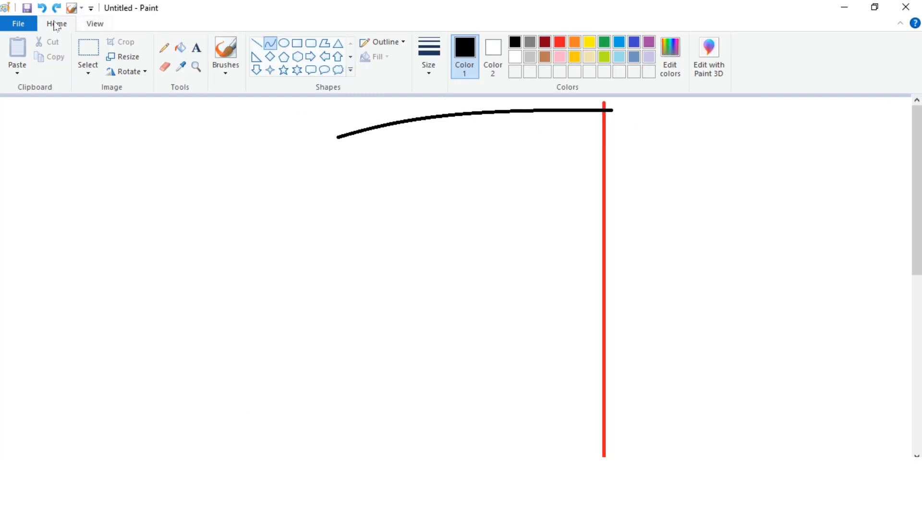
pyautogui.moveTo(228, 299)
pyautogui.mouseDown()
pyautogui.moveTo(333, 137)
pyautogui.moveTo(285, 171)
pyautogui.mouseUp()
pyautogui.hotkey('ctrl', 'z')
pyautogui.moveTo(228, 298); pyautogui.dragTo(302, 161)
pyautogui.moveTo(227, 138); pyautogui.dragTo(229, 137)
pyautogui.click(359, 182)
# Draw a second arched line just below the roof line, ending at the red centre line, as the windshield's top edge.
pyautogui.moveTo(336, 153)
pyautogui.mouseDown()
pyautogui.moveTo(459, 129)
pyautogui.moveTo(609, 131)
pyautogui.mouseUp()
pyautogui.moveTo(391, 140); pyautogui.dragTo(431, 136)
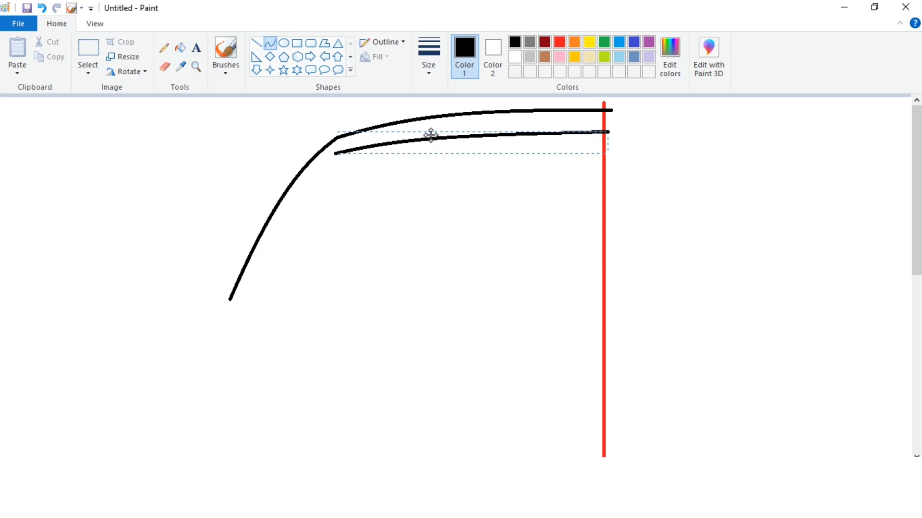
pyautogui.click(451, 102)
# Draw the windshield's curved side edge parallel to the outer pillar and round off its lower corner.
pyautogui.moveTo(254, 274); pyautogui.dragTo(319, 159)
pyautogui.hotkey('ctrl', 'z')
pyautogui.moveTo(254, 275); pyautogui.dragTo(334, 153)
pyautogui.moveTo(294, 186); pyautogui.dragTo(283, 204)
pyautogui.moveTo(306, 171); pyautogui.dragTo(307, 175)
pyautogui.click(381, 227)
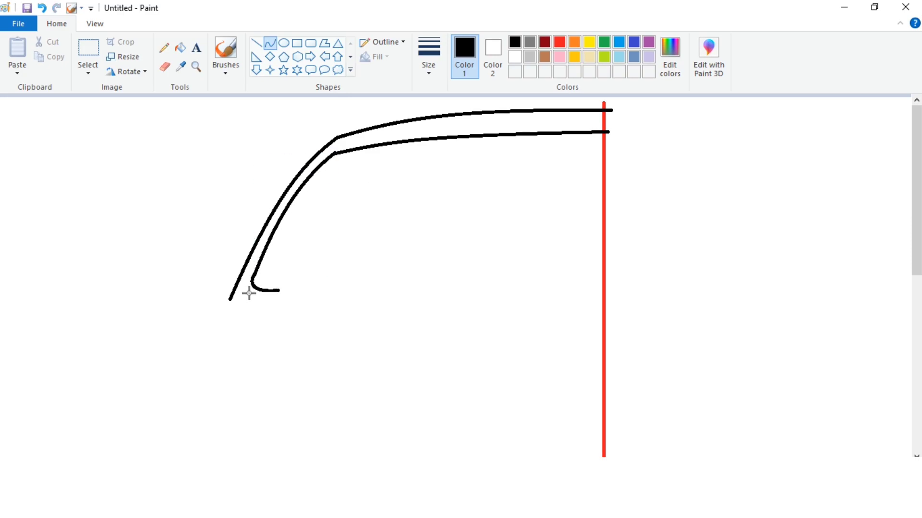
# Draw the windshield's bottom edge as a slightly curved line from the rounded corner to the red centre line.
pyautogui.moveTo(275, 291); pyautogui.dragTo(604, 286)
pyautogui.moveTo(452, 288); pyautogui.dragTo(451, 286)
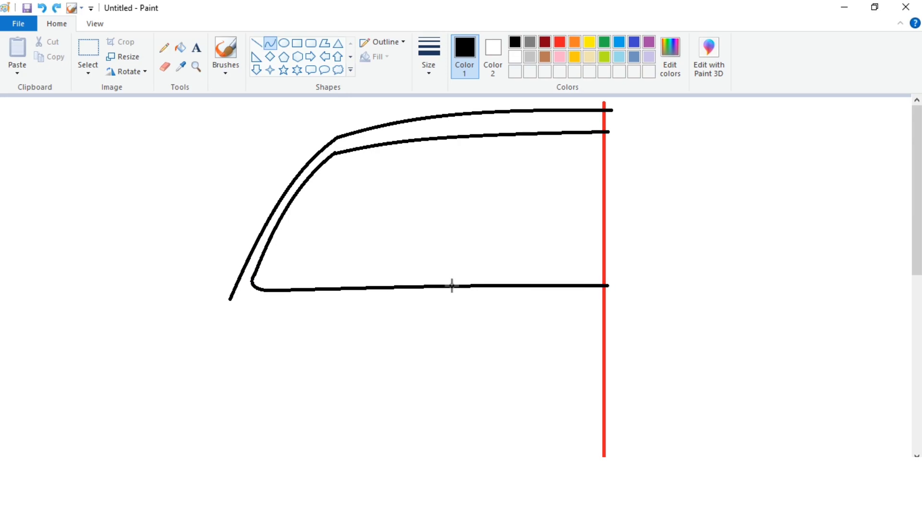
pyautogui.click(452, 286)
# Draw the fender shoulder as a curve running outward and down from the foot of the windshield pillar.
pyautogui.click(103, 26)
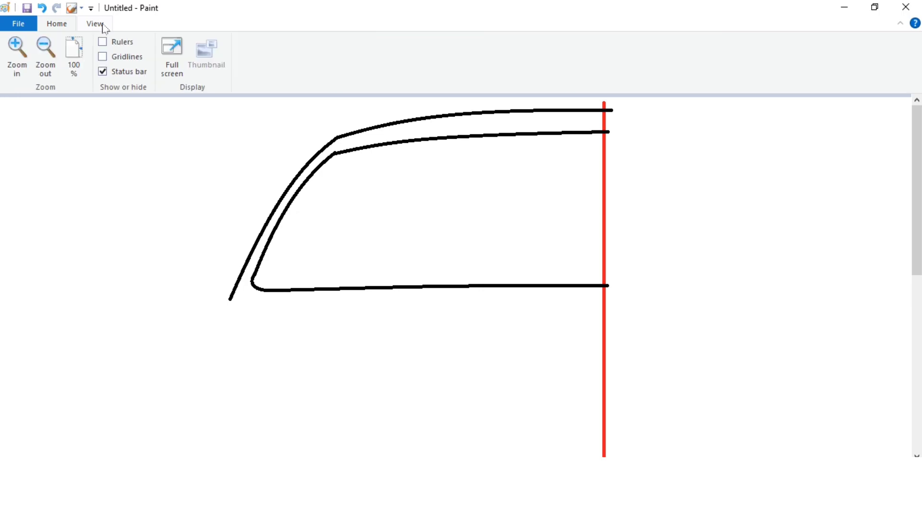
pyautogui.click(47, 53)
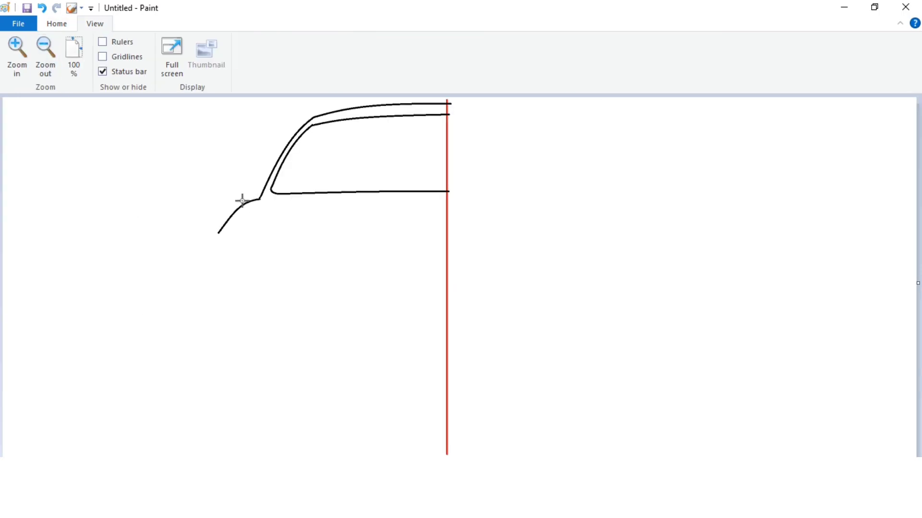
pyautogui.click(19, 57)
pyautogui.scroll(-3, 403, 247)
pyautogui.hotkey('ctrl', 'z')
pyautogui.moveTo(435, 275)
pyautogui.mouseDown()
pyautogui.moveTo(486, 220)
pyautogui.moveTo(517, 207)
pyautogui.moveTo(475, 214)
pyautogui.mouseUp()
pyautogui.click(482, 213)
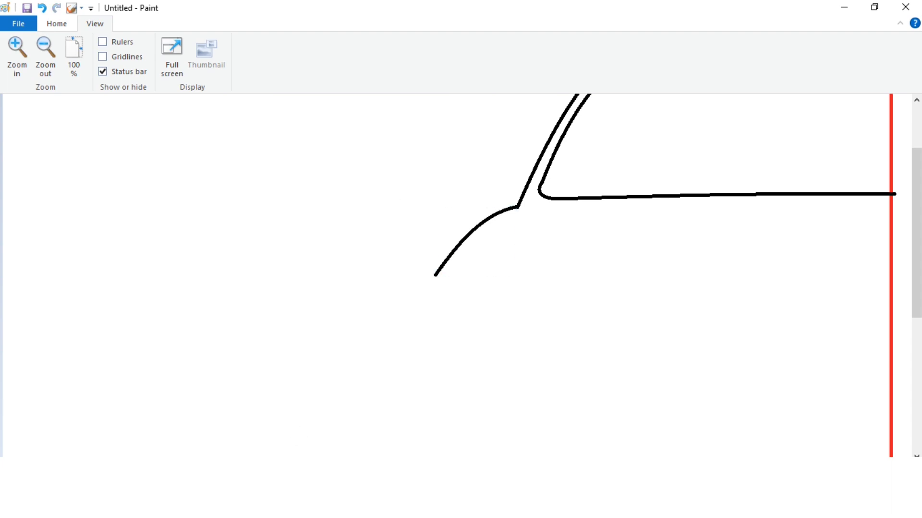
# Draw the rounded side-mirror outline above the fender shoulder, with a small bracket joining it to the body.
pyautogui.moveTo(307, 468); pyautogui.dragTo(528, 468)
pyautogui.click(56, 23)
pyautogui.moveTo(172, 134); pyautogui.dragTo(185, 138)
pyautogui.moveTo(142, 135); pyautogui.dragTo(213, 207)
pyautogui.click(138, 131)
pyautogui.moveTo(196, 145); pyautogui.dragTo(203, 142)
pyautogui.click(211, 175)
pyautogui.moveTo(185, 172); pyautogui.dragTo(180, 172)
pyautogui.click(117, 127)
pyautogui.moveTo(137, 202); pyautogui.dragTo(111, 215)
# Draw a dividing line across the side mirror and join it to the bracket with a rounded corner.
pyautogui.click(259, 45)
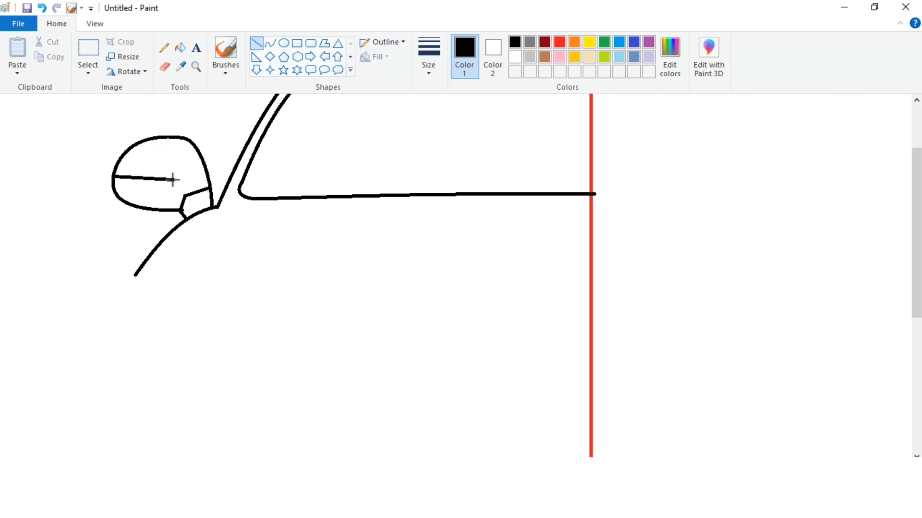
pyautogui.click(270, 43)
pyautogui.moveTo(188, 196); pyautogui.dragTo(176, 181)
pyautogui.hotkey('ctrl', 'z')
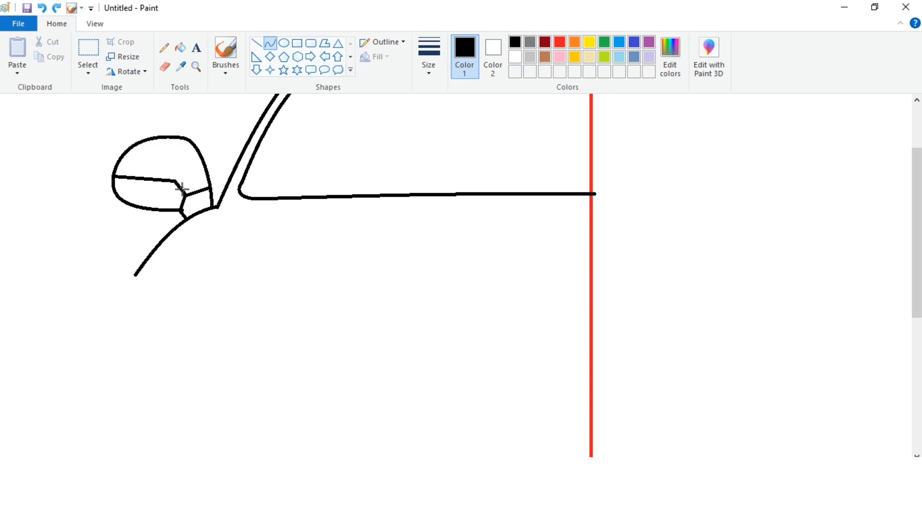
# Draw the upper body side as a curve bulging outward and running down from the end of the fender shoulder.
pyautogui.click(95, 24)
pyautogui.scroll(-1, 114, 120)
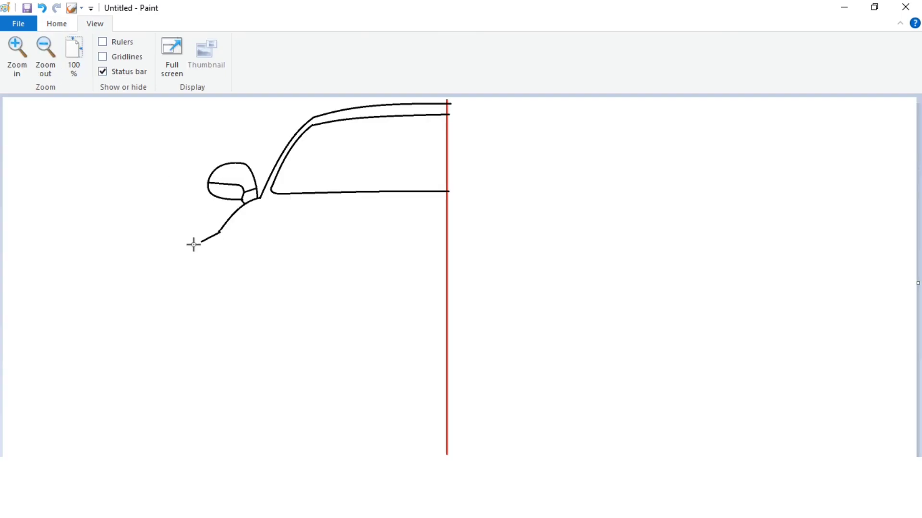
pyautogui.moveTo(220, 231); pyautogui.dragTo(202, 337)
pyautogui.moveTo(209, 262); pyautogui.dragTo(197, 232)
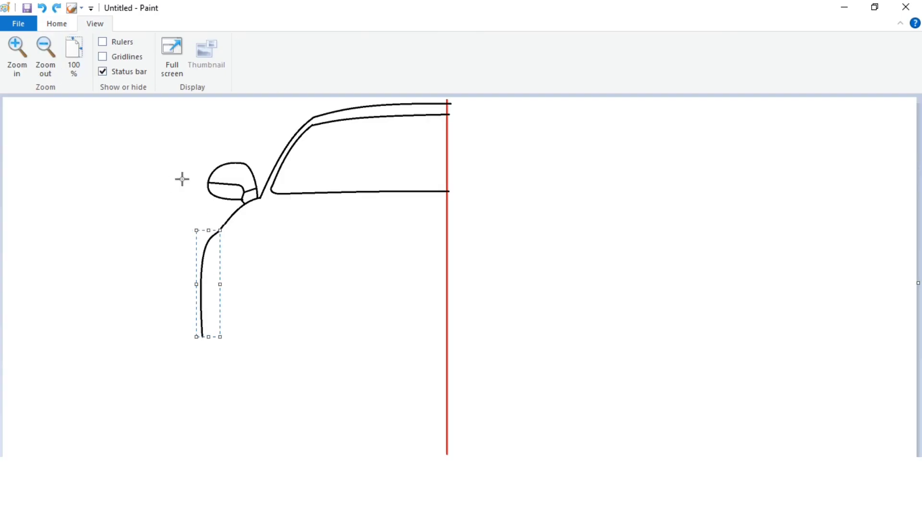
pyautogui.moveTo(208, 334); pyautogui.dragTo(210, 323)
pyautogui.click(257, 307)
# Extend the body side down to bumper level and finish it with a rounded lower corner.
pyautogui.click(17, 56)
pyautogui.scroll(-5, 339, 212)
pyautogui.hscroll(3, 451, 277)
pyautogui.scroll(-2, 451, 277)
pyautogui.hscroll(2, 451, 277)
pyautogui.click(56, 23)
pyautogui.moveTo(177, 185)
pyautogui.mouseDown()
pyautogui.moveTo(201, 350)
pyautogui.moveTo(221, 351)
pyautogui.mouseUp()
pyautogui.moveTo(195, 289)
pyautogui.mouseDown()
pyautogui.moveTo(175, 276)
pyautogui.moveTo(186, 346)
pyautogui.mouseUp()
pyautogui.hotkey('ctrl', 'z')
pyautogui.moveTo(177, 185); pyautogui.dragTo(206, 346)
pyautogui.moveTo(193, 284)
pyautogui.mouseDown()
pyautogui.moveTo(188, 276)
pyautogui.moveTo(189, 338)
pyautogui.mouseUp()
pyautogui.click(245, 268)
# Draw the bumper's curved bottom edge from the rounded lower corner to the red centre line.
pyautogui.moveTo(250, 462); pyautogui.dragTo(307, 462)
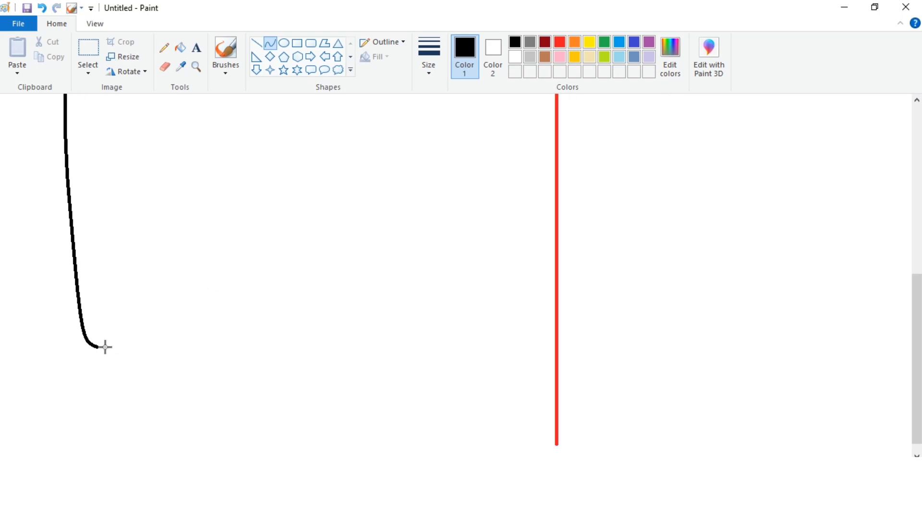
pyautogui.moveTo(96, 346); pyautogui.dragTo(557, 372)
pyautogui.moveTo(259, 356)
pyautogui.mouseDown()
pyautogui.moveTo(212, 370)
pyautogui.moveTo(259, 374)
pyautogui.moveTo(243, 374)
pyautogui.mouseUp()
# Start the hood's side edge with a short curve running inward and down from the foot of the windshield pillar.
pyautogui.click(94, 23)
pyautogui.click(46, 57)
pyautogui.click(17, 53)
pyautogui.moveTo(216, 462); pyautogui.dragTo(343, 462)
pyautogui.scroll(-2, 115, 146)
pyautogui.click(57, 23)
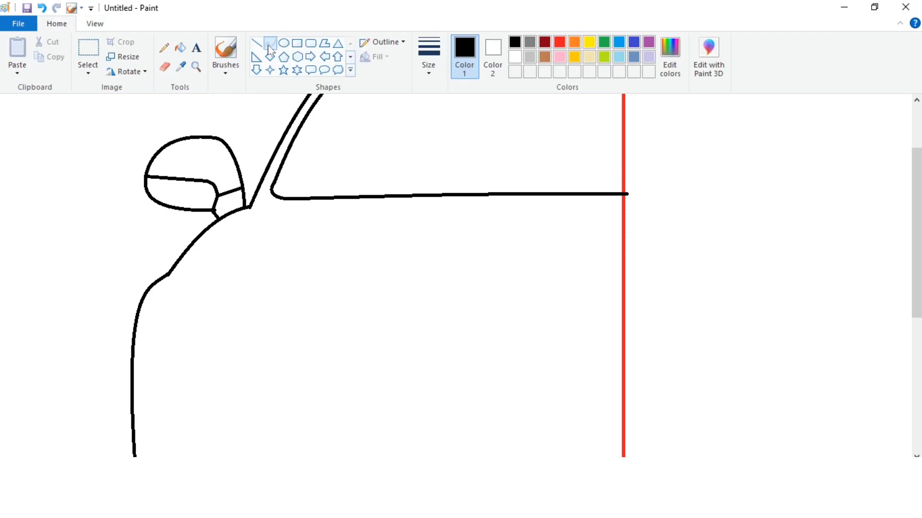
pyautogui.moveTo(266, 234); pyautogui.dragTo(242, 222)
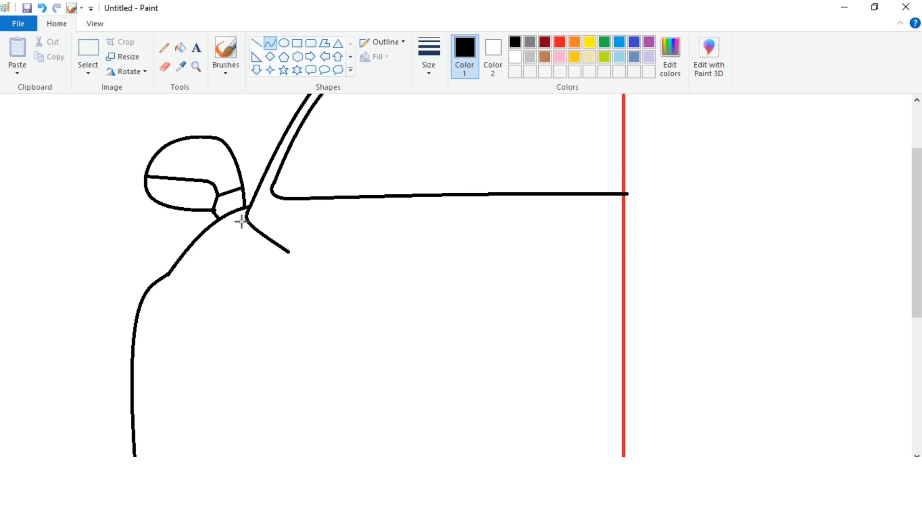
pyautogui.moveTo(286, 252)
pyautogui.mouseDown()
pyautogui.moveTo(349, 298)
pyautogui.moveTo(373, 350)
pyautogui.mouseUp()
pyautogui.moveTo(330, 295)
pyautogui.mouseDown()
pyautogui.moveTo(331, 282)
pyautogui.moveTo(344, 292)
pyautogui.moveTo(373, 274)
pyautogui.mouseUp()
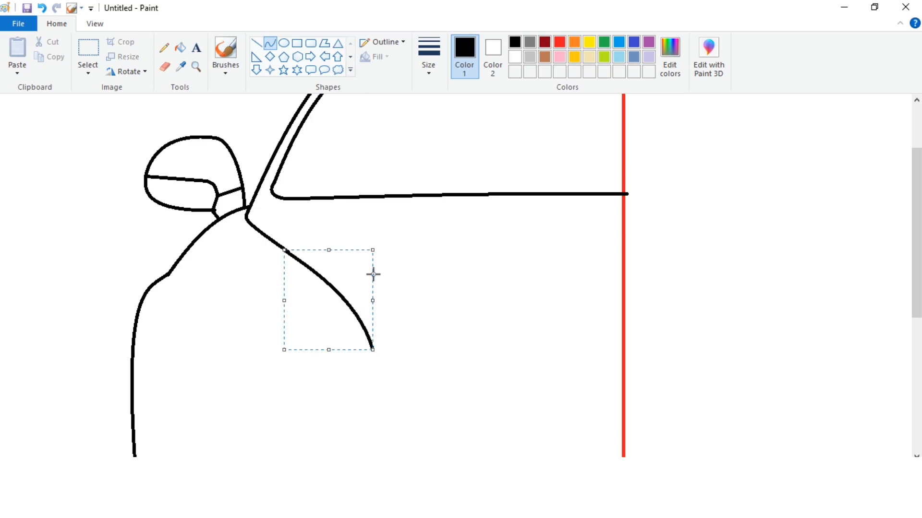
pyautogui.hotkey('ctrl', 'z')
pyautogui.scroll(-2, 312, 206)
pyautogui.moveTo(288, 160)
pyautogui.mouseDown()
pyautogui.moveTo(402, 383)
pyautogui.moveTo(402, 369)
pyautogui.mouseUp()
pyautogui.moveTo(371, 233); pyautogui.dragTo(362, 202)
pyautogui.hotkey('ctrl', 'z')
pyautogui.moveTo(286, 160); pyautogui.dragTo(373, 258)
pyautogui.moveTo(319, 181); pyautogui.dragTo(358, 218)
pyautogui.hotkey('ctrl', 'z')
# Extend the hood's side edge in a curve down around the grille area and round its lower corner.
pyautogui.moveTo(283, 159); pyautogui.dragTo(366, 238)
pyautogui.moveTo(326, 200)
pyautogui.mouseDown()
pyautogui.moveTo(336, 195)
pyautogui.moveTo(358, 221)
pyautogui.moveTo(353, 210)
pyautogui.mouseUp()
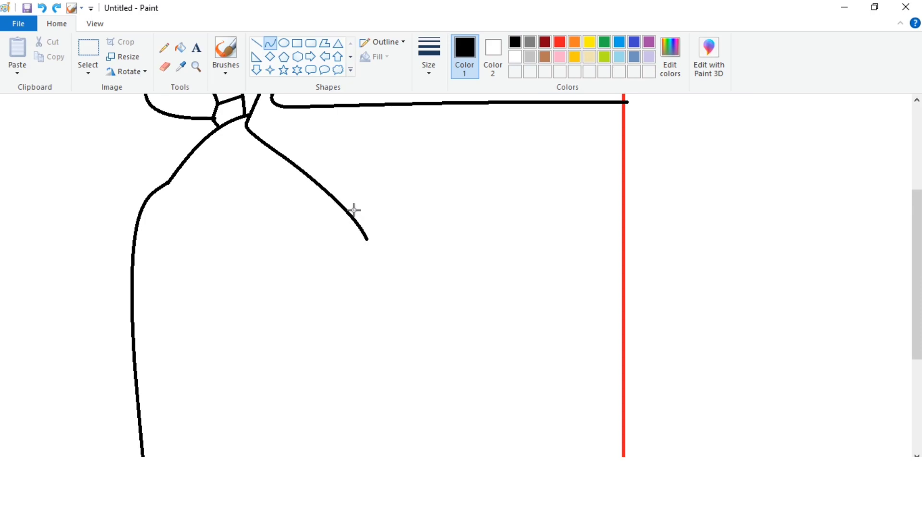
pyautogui.scroll(-2, 379, 157)
pyautogui.moveTo(366, 144)
pyautogui.mouseDown()
pyautogui.moveTo(408, 305)
pyautogui.moveTo(378, 164)
pyautogui.mouseUp()
pyautogui.moveTo(439, 324); pyautogui.dragTo(451, 328)
# Draw the grille area's nearly straight lower edge from the rounded corner to the red centre line.
pyautogui.moveTo(430, 313)
pyautogui.mouseDown()
pyautogui.moveTo(417, 317)
pyautogui.moveTo(630, 331)
pyautogui.mouseUp()
pyautogui.moveTo(606, 329); pyautogui.dragTo(597, 331)
pyautogui.click(597, 331)
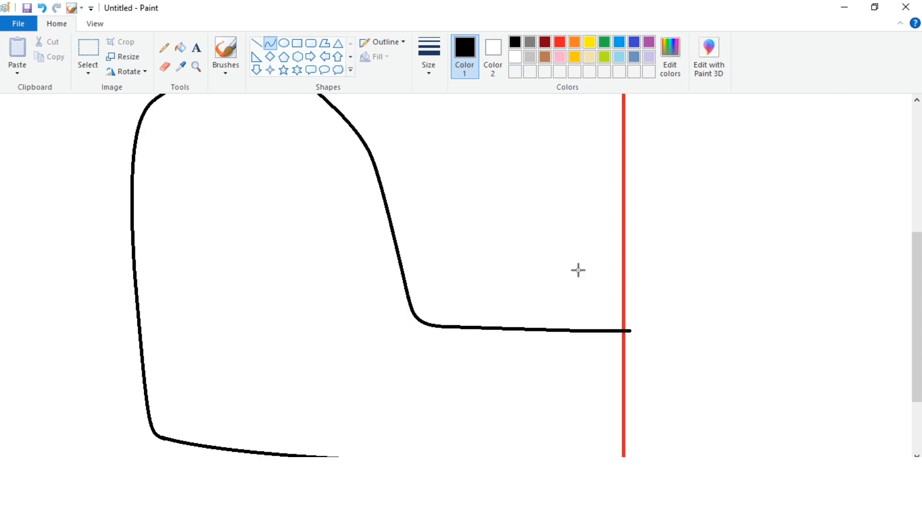
# Draw the hood's front edge as a curve from the bend in its side edge to the red centre line.
pyautogui.scroll(3, 578, 270)
pyautogui.click(95, 24)
pyautogui.click(45, 57)
pyautogui.click(19, 68)
pyautogui.hscroll(5, 192, 310)
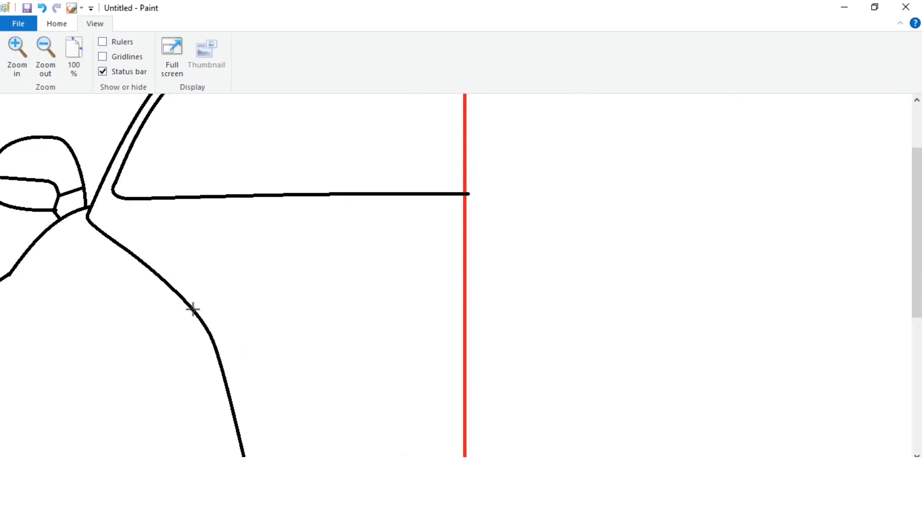
pyautogui.moveTo(271, 292); pyautogui.dragTo(294, 288)
pyautogui.moveTo(213, 294); pyautogui.dragTo(234, 293)
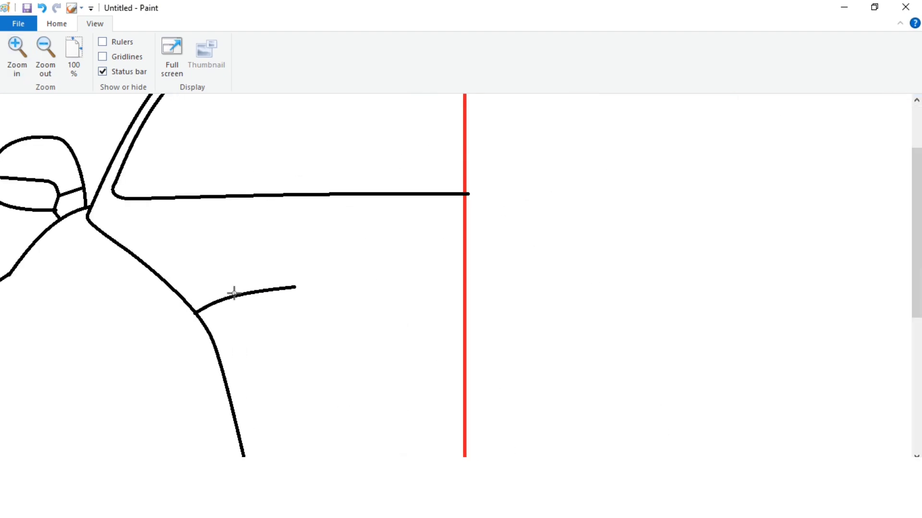
pyautogui.click(297, 287)
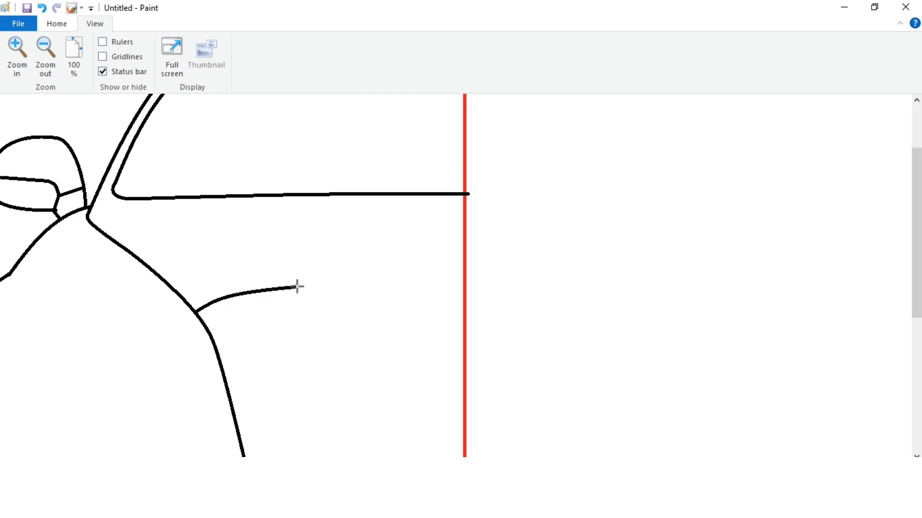
pyautogui.moveTo(291, 288); pyautogui.dragTo(470, 273)
pyautogui.moveTo(326, 284); pyautogui.dragTo(347, 281)
# Draw two upright ellipses side by side on the fender as outlines of the small outer light and the larger headlight.
pyautogui.click(55, 68)
pyautogui.click(22, 58)
pyautogui.scroll(-3, 261, 412)
pyautogui.moveTo(269, 462); pyautogui.dragTo(434, 462)
pyautogui.click(59, 24)
pyautogui.moveTo(111, 217); pyautogui.dragTo(188, 302)
pyautogui.moveTo(199, 225); pyautogui.dragTo(308, 343)
pyautogui.moveTo(273, 331); pyautogui.dragTo(270, 331)
pyautogui.click(334, 325)
# Add a smaller ellipse and a circle inside the outer light, and one inner circle inside the larger headlight.
pyautogui.moveTo(127, 235); pyautogui.dragTo(172, 283)
pyautogui.moveTo(154, 259); pyautogui.dragTo(168, 269)
pyautogui.click(124, 230)
pyautogui.click(203, 216)
pyautogui.moveTo(217, 244)
pyautogui.mouseDown()
pyautogui.moveTo(283, 310)
pyautogui.moveTo(217, 246)
pyautogui.mouseUp()
pyautogui.click(265, 222)
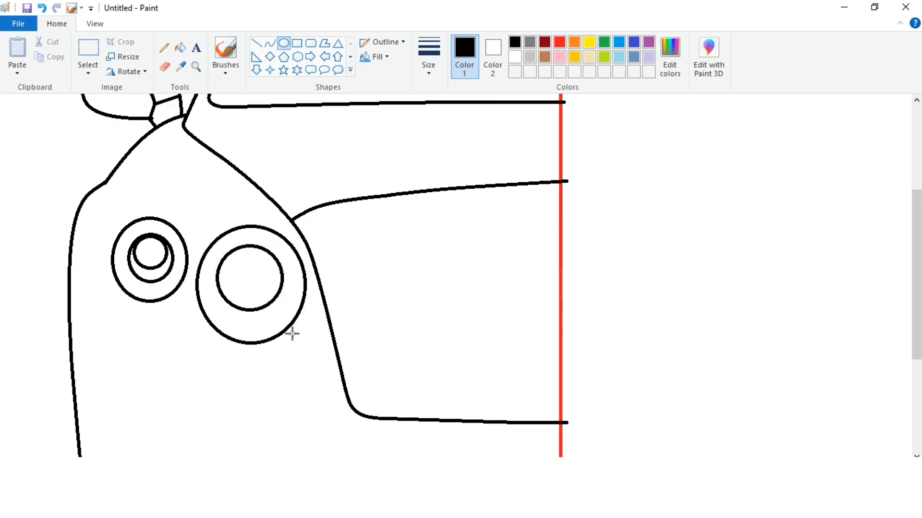
# Draw a small circle on the larger headlight's lower rim and erase the part outside the rim.
pyautogui.moveTo(275, 353); pyautogui.dragTo(287, 367)
pyautogui.moveTo(270, 339); pyautogui.dragTo(291, 344)
pyautogui.click(179, 118)
pyautogui.click(165, 68)
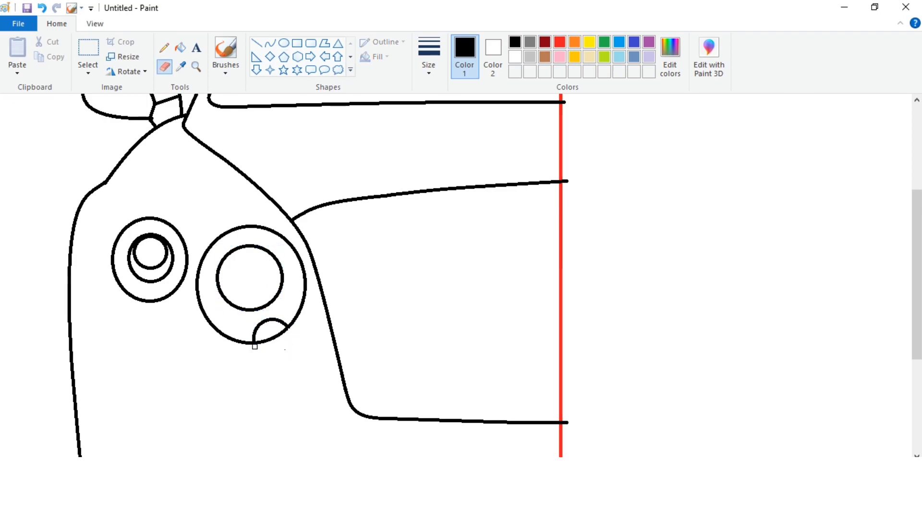
# Draw the outer grille frame's curved top edge below the hood's front edge, ending at the red centre line.
pyautogui.click(270, 43)
pyautogui.click(428, 56)
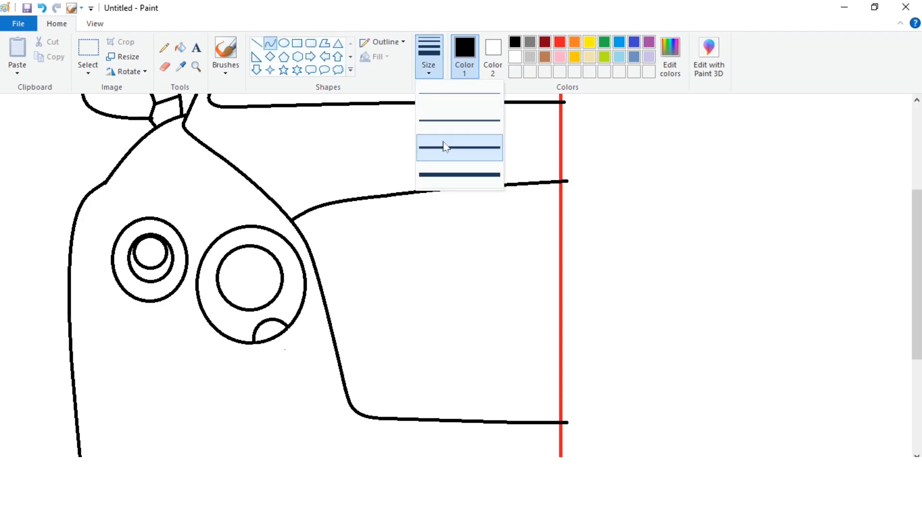
pyautogui.moveTo(432, 465); pyautogui.dragTo(511, 464)
pyautogui.moveTo(204, 232); pyautogui.dragTo(409, 219)
pyautogui.click(264, 222)
pyautogui.click(272, 219)
pyautogui.click(205, 233)
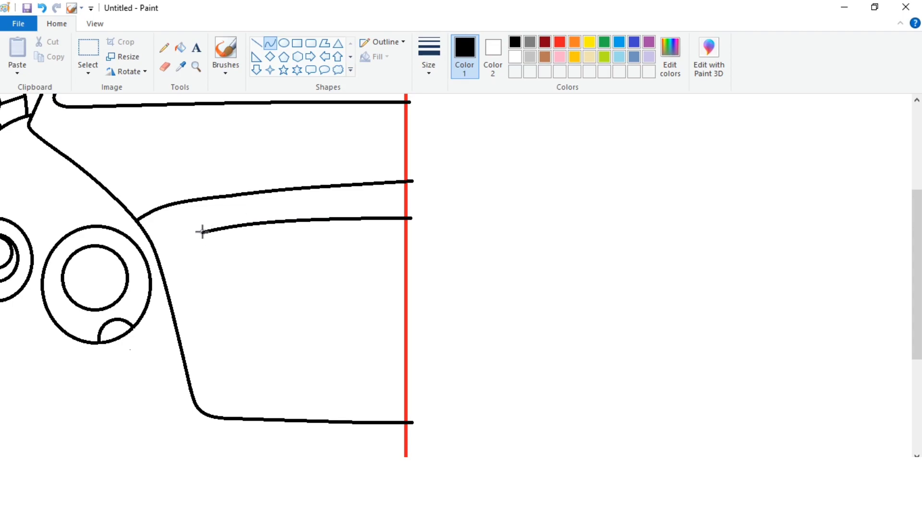
# Round the outer grille frame's upper corner with a curve that turns down into its side edge.
pyautogui.moveTo(185, 296); pyautogui.dragTo(184, 303)
pyautogui.click(183, 241)
pyautogui.click(173, 241)
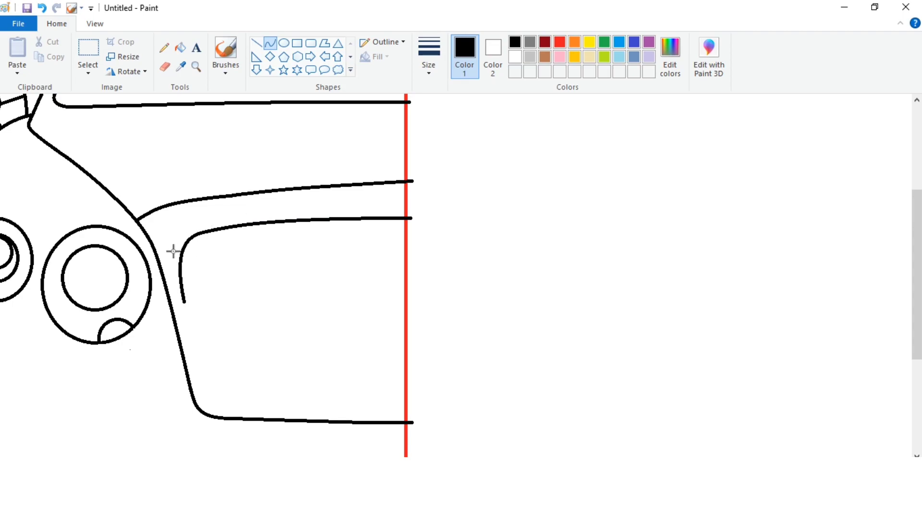
pyautogui.scroll(-2, 183, 214)
pyautogui.moveTo(183, 211); pyautogui.dragTo(229, 312)
pyautogui.click(189, 245)
pyautogui.moveTo(187, 276)
pyautogui.mouseDown()
pyautogui.moveTo(194, 315)
pyautogui.moveTo(205, 309)
pyautogui.mouseUp()
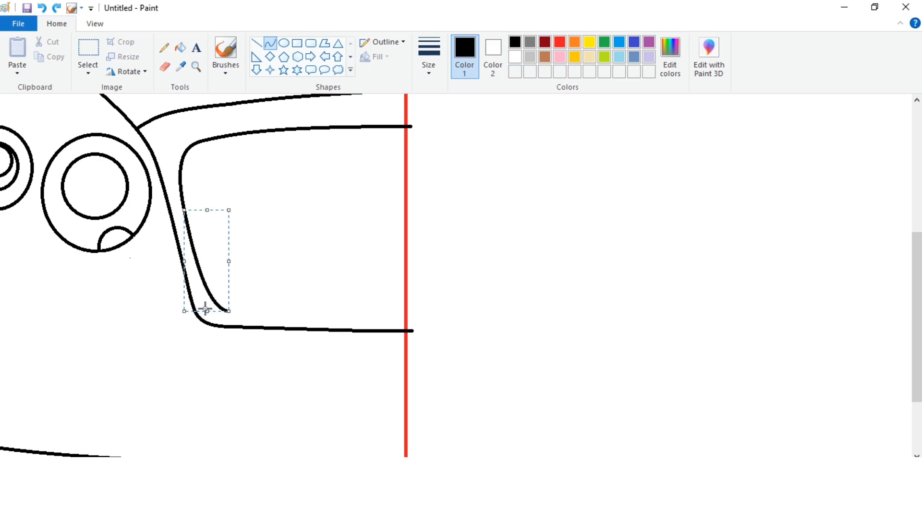
pyautogui.press('Delete')
# Complete the outer grille frame's side with a rounded lower corner and a bottom edge reaching the red centre line.
pyautogui.moveTo(184, 211); pyautogui.dragTo(220, 304)
pyautogui.click(271, 44)
pyautogui.moveTo(183, 210)
pyautogui.mouseDown()
pyautogui.moveTo(211, 302)
pyautogui.moveTo(386, 316)
pyautogui.mouseUp()
pyautogui.click(193, 261)
pyautogui.click(193, 268)
pyautogui.click(249, 234)
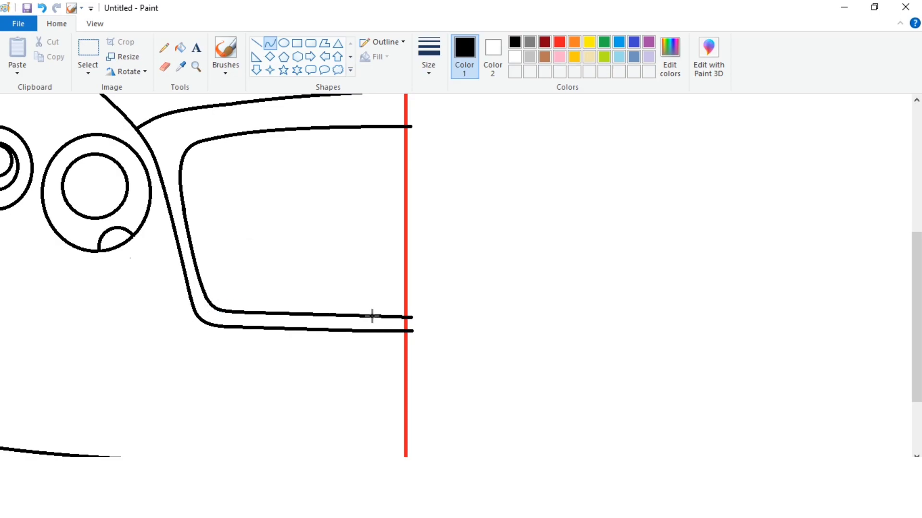
# Draw the inner grille outline's top edge just inside the outer frame and round its upper corner.
pyautogui.moveTo(212, 150); pyautogui.dragTo(413, 135)
pyautogui.click(278, 138)
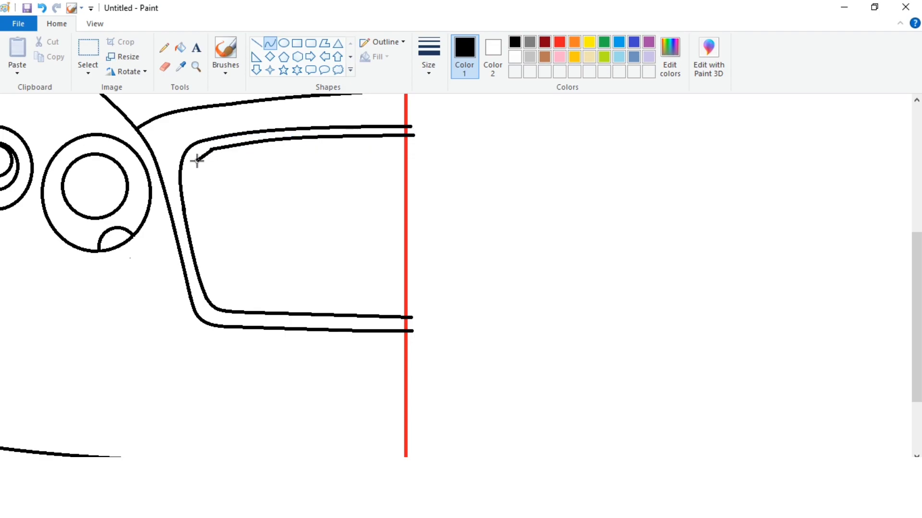
pyautogui.moveTo(195, 172); pyautogui.dragTo(188, 164)
# Continue the inner grille outline down its side and along the bottom to the red centre line.
pyautogui.moveTo(196, 198); pyautogui.dragTo(215, 281)
pyautogui.moveTo(206, 239); pyautogui.dragTo(200, 237)
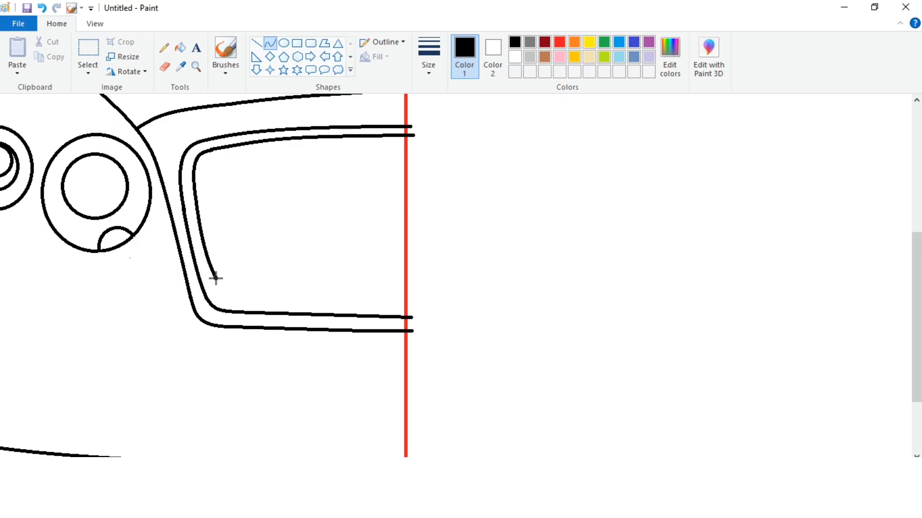
pyautogui.moveTo(215, 278); pyautogui.dragTo(410, 294)
pyautogui.moveTo(240, 292); pyautogui.dragTo(217, 289)
pyautogui.click(249, 236)
pyautogui.click(94, 28)
pyautogui.click(53, 59)
pyautogui.click(18, 54)
pyautogui.scroll(-3, 621, 330)
pyautogui.moveTo(336, 462); pyautogui.dragTo(497, 461)
pyautogui.click(57, 24)
pyautogui.hotkey('ctrl', 'z')
pyautogui.hotkey('ctrl', 'z')
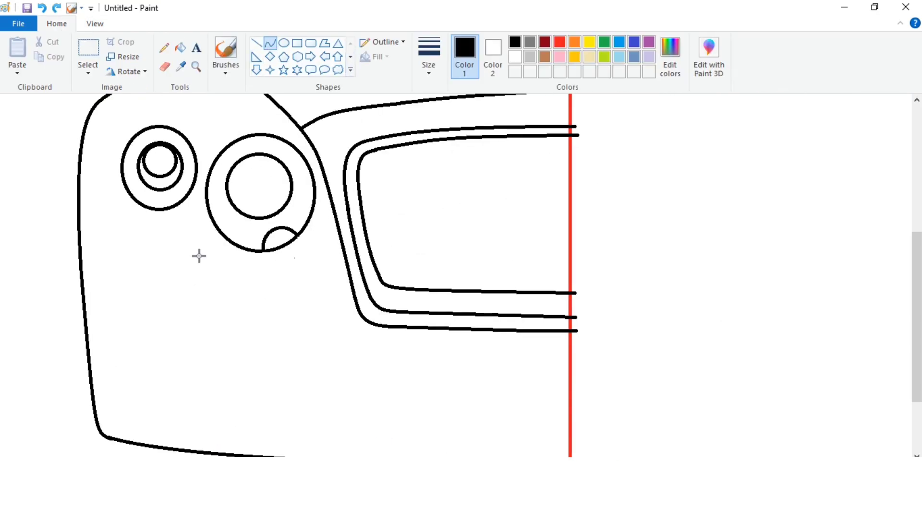
# Draw the bumper intake's outer side and top edge below the headlights, with rounded upper corners.
pyautogui.moveTo(114, 347)
pyautogui.mouseDown()
pyautogui.moveTo(181, 290)
pyautogui.moveTo(120, 289)
pyautogui.mouseUp()
pyautogui.moveTo(227, 274); pyautogui.dragTo(284, 312)
pyautogui.moveTo(269, 297); pyautogui.dragTo(282, 292)
pyautogui.click(301, 274)
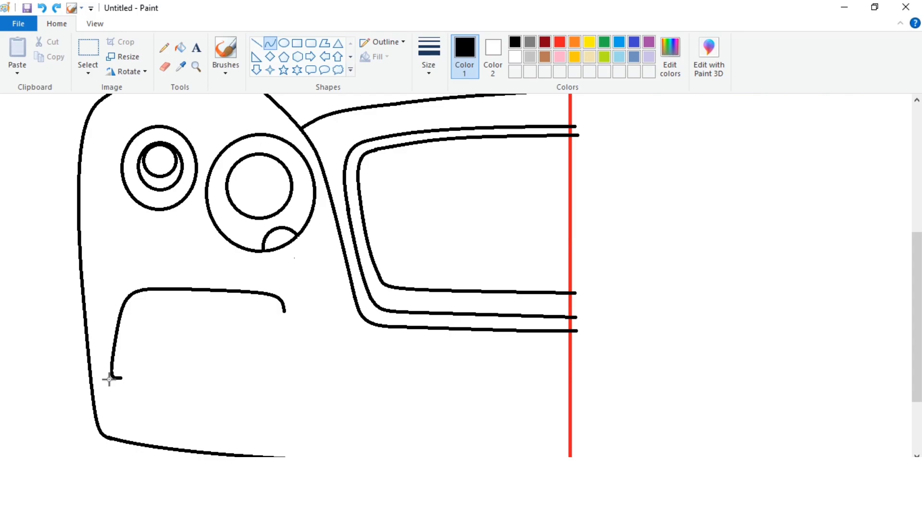
# Close the bumper intake outline with a bottom edge and a slanted inner edge, rounding the corner between them.
pyautogui.click(95, 24)
pyautogui.click(16, 53)
pyautogui.scroll(-4, 189, 253)
pyautogui.click(56, 23)
pyautogui.moveTo(239, 293)
pyautogui.mouseDown()
pyautogui.moveTo(463, 278)
pyautogui.moveTo(426, 302)
pyautogui.mouseUp()
pyautogui.moveTo(465, 277)
pyautogui.mouseDown()
pyautogui.moveTo(548, 195)
pyautogui.moveTo(568, 161)
pyautogui.mouseUp()
pyautogui.moveTo(531, 243); pyautogui.dragTo(562, 189)
pyautogui.click(627, 200)
# Draw a short curved crease from the car body's outer side to the bumper intake's outer edge.
pyautogui.scroll(2, 310, 189)
pyautogui.moveTo(182, 227); pyautogui.dragTo(240, 252)
pyautogui.moveTo(203, 237); pyautogui.dragTo(200, 242)
pyautogui.click(219, 172)
# Draw the lower grille's top edge beneath the bumper intake, curving up and running horizontally to the red centre line.
pyautogui.click(95, 24)
pyautogui.click(45, 50)
pyautogui.click(56, 23)
pyautogui.moveTo(108, 280); pyautogui.dragTo(247, 287)
pyautogui.moveTo(174, 284)
pyautogui.mouseDown()
pyautogui.moveTo(210, 287)
pyautogui.moveTo(389, 236)
pyautogui.mouseUp()
pyautogui.click(248, 257)
pyautogui.moveTo(346, 246)
pyautogui.mouseDown()
pyautogui.moveTo(343, 235)
pyautogui.moveTo(307, 232)
pyautogui.mouseUp()
pyautogui.moveTo(390, 236); pyautogui.dragTo(580, 241)
pyautogui.hotkey('ctrl', 'z')
# Complete the lower grille with a curved outer end and a bottom edge reaching the red centre line.
pyautogui.click(271, 46)
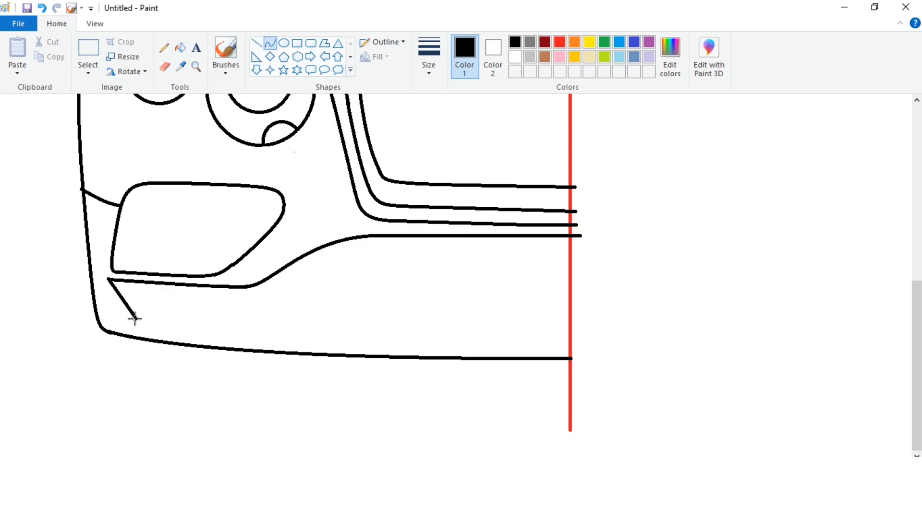
pyautogui.click(103, 300)
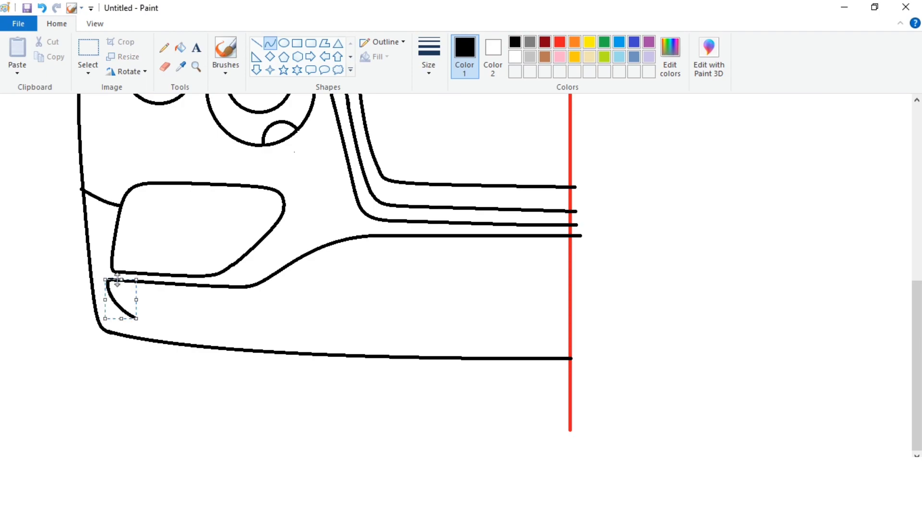
pyautogui.moveTo(136, 319); pyautogui.dragTo(385, 339)
pyautogui.moveTo(226, 334)
pyautogui.mouseDown()
pyautogui.moveTo(155, 325)
pyautogui.moveTo(169, 327)
pyautogui.mouseUp()
pyautogui.click(172, 329)
pyautogui.click(306, 290)
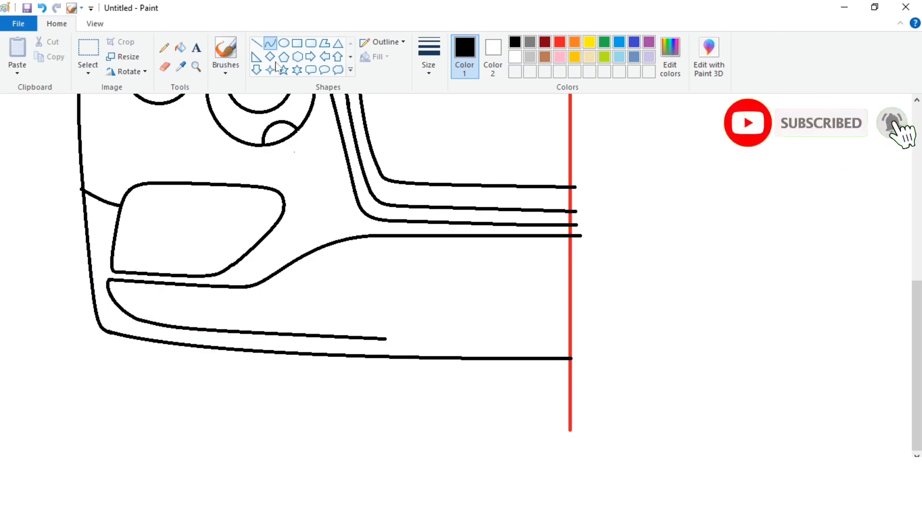
pyautogui.click(257, 45)
pyautogui.moveTo(385, 339); pyautogui.dragTo(588, 338)
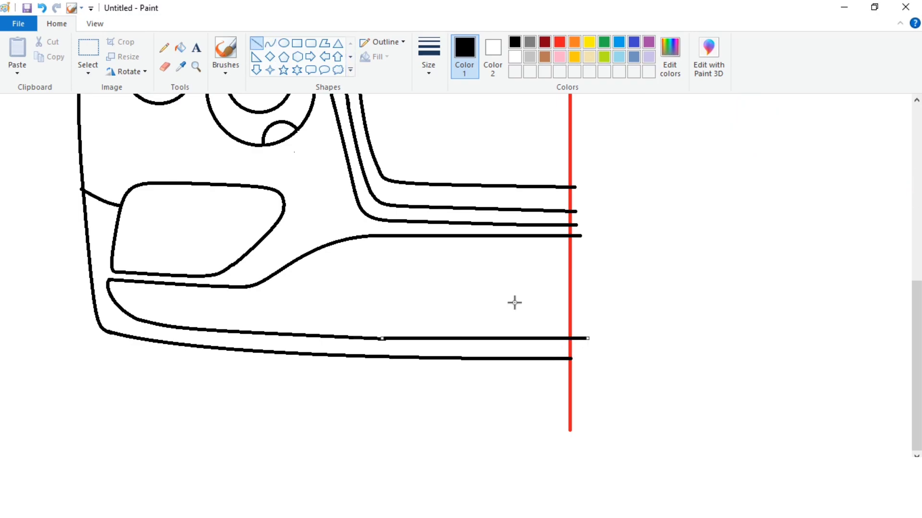
# Erase the upper windscreen pillar corners and reconnect the outer and inner outlines with smooth curves.
pyautogui.click(95, 24)
pyautogui.click(45, 53)
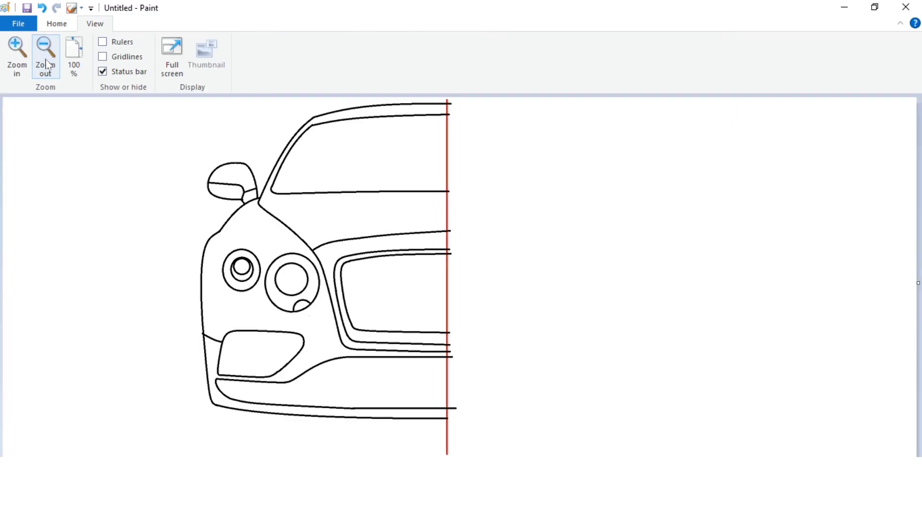
pyautogui.click(17, 53)
pyautogui.moveTo(304, 463); pyautogui.dragTo(467, 464)
pyautogui.click(57, 23)
pyautogui.click(164, 67)
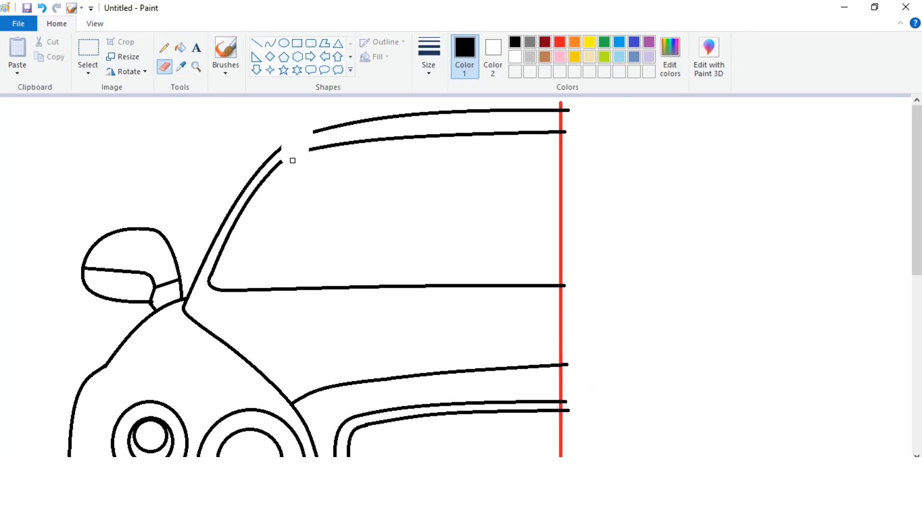
pyautogui.click(270, 43)
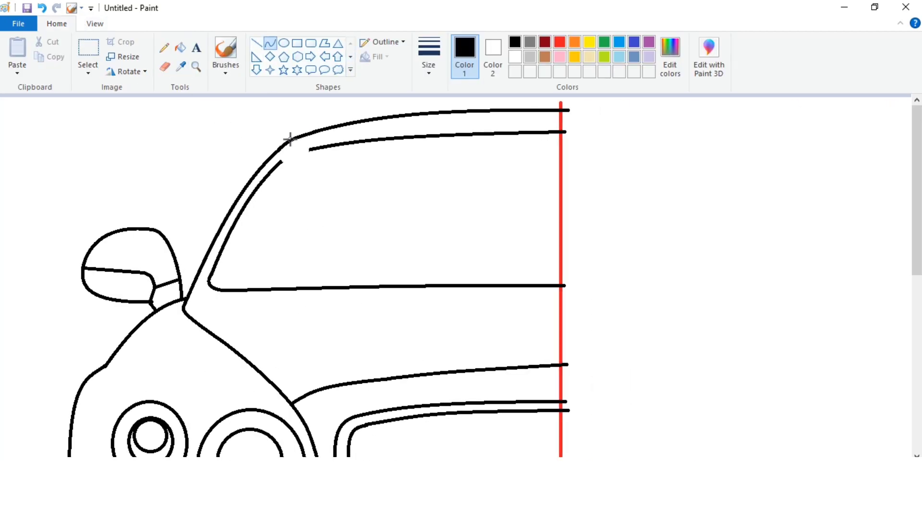
pyautogui.click(293, 139)
# Draw a thin curved line inside the fender, from its upper shoulder down to the body's outer side.
pyautogui.scroll(-4, 242, 321)
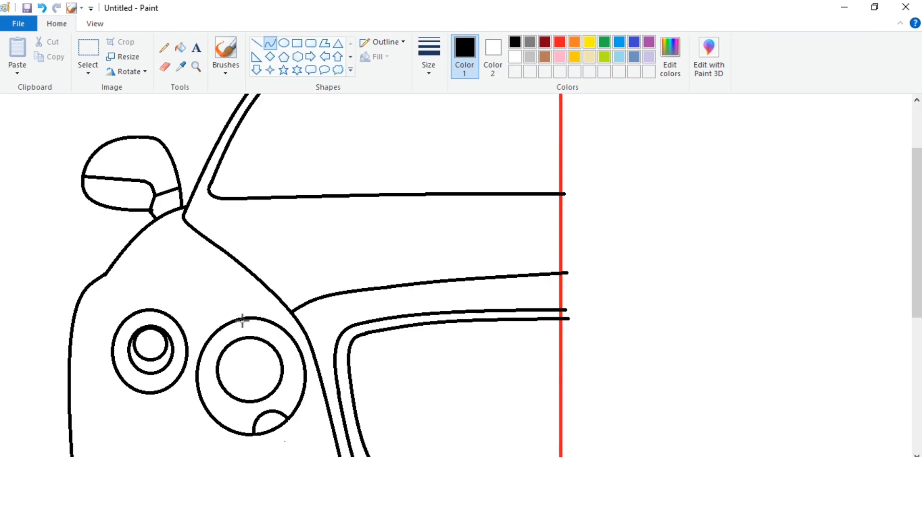
pyautogui.moveTo(102, 183)
pyautogui.mouseDown()
pyautogui.moveTo(72, 365)
pyautogui.moveTo(72, 347)
pyautogui.mouseUp()
pyautogui.moveTo(79, 244)
pyautogui.mouseDown()
pyautogui.moveTo(89, 219)
pyautogui.moveTo(90, 329)
pyautogui.moveTo(72, 247)
pyautogui.moveTo(84, 248)
pyautogui.mouseUp()
pyautogui.click(176, 259)
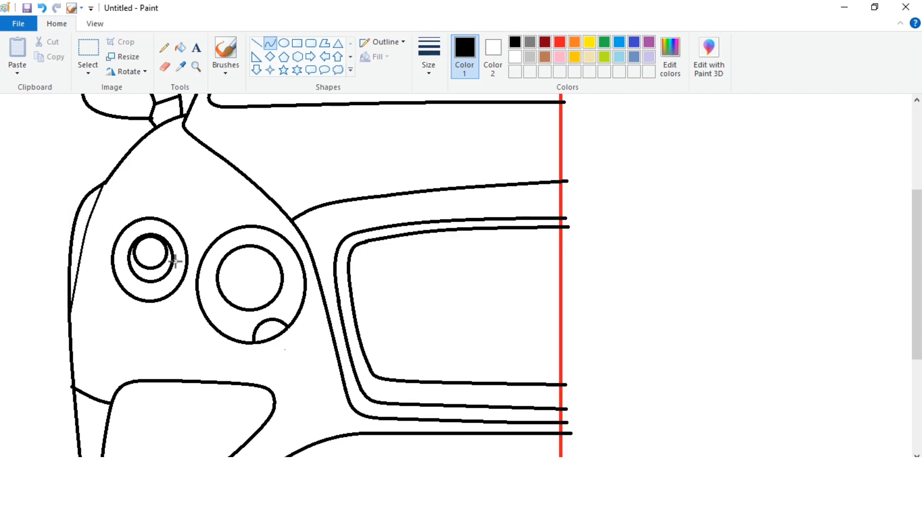
# Erase the end of the short crease that sticks out past the body's outer side.
pyautogui.click(95, 24)
pyautogui.click(16, 55)
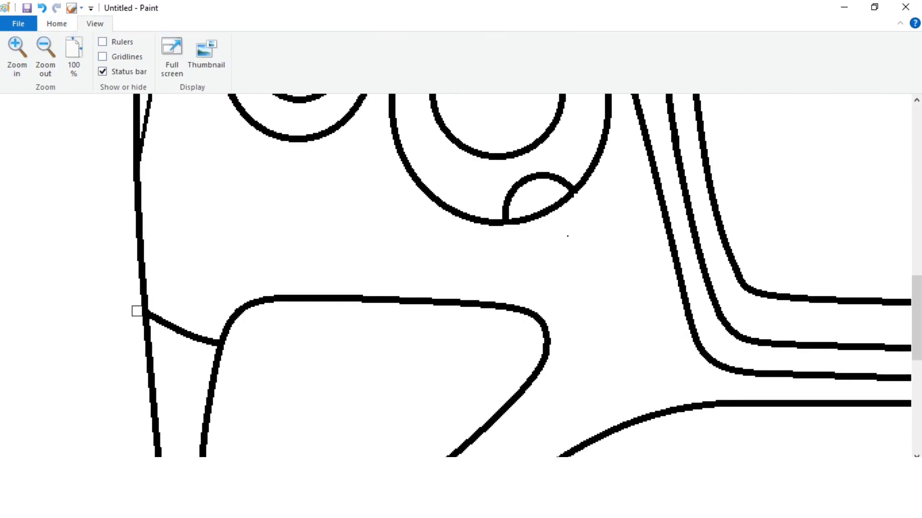
pyautogui.scroll(-2, 200, 325)
# Draw a thin circle inside the large headlight's inner ring and a small circle on the empty body area below.
pyautogui.scroll(5, 563, 417)
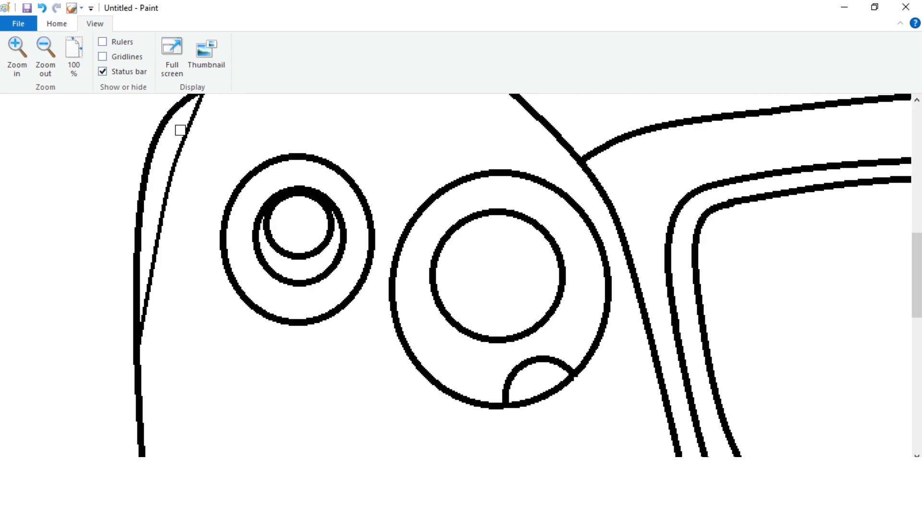
pyautogui.click(56, 24)
pyautogui.moveTo(438, 217); pyautogui.dragTo(549, 325)
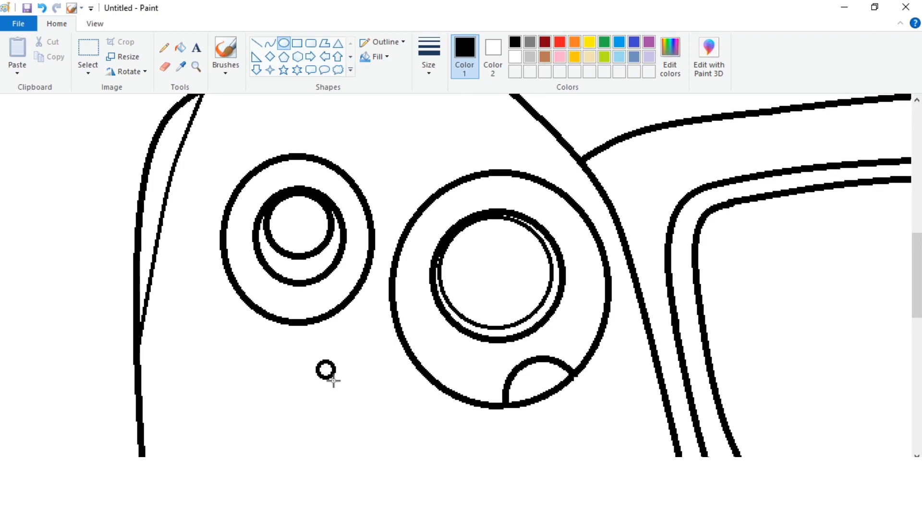
# Cut the small circle from the body area and turn on transparent selection.
pyautogui.scroll(-2, 342, 381)
pyautogui.click(87, 57)
pyautogui.moveTo(309, 260); pyautogui.dragTo(352, 309)
pyautogui.rightClick(337, 281)
pyautogui.click(367, 292)
pyautogui.click(87, 73)
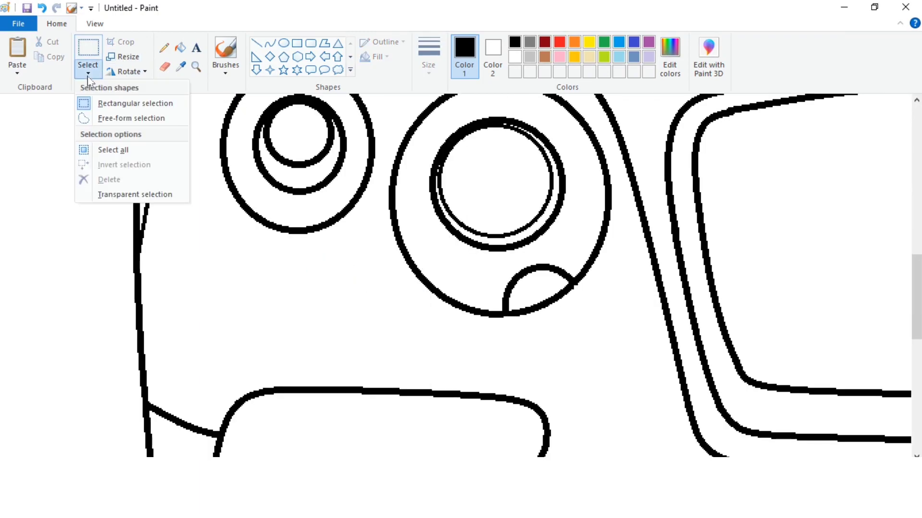
pyautogui.click(143, 196)
# Paste two copies of the small circle into the large headlight's ring, on the side facing the small headlight.
pyautogui.scroll(2, 356, 144)
pyautogui.rightClick(368, 132)
pyautogui.click(400, 171)
pyautogui.moveTo(18, 127); pyautogui.dragTo(419, 252)
pyautogui.rightClick(380, 200)
pyautogui.click(415, 239)
pyautogui.moveTo(28, 123); pyautogui.dragTo(421, 281)
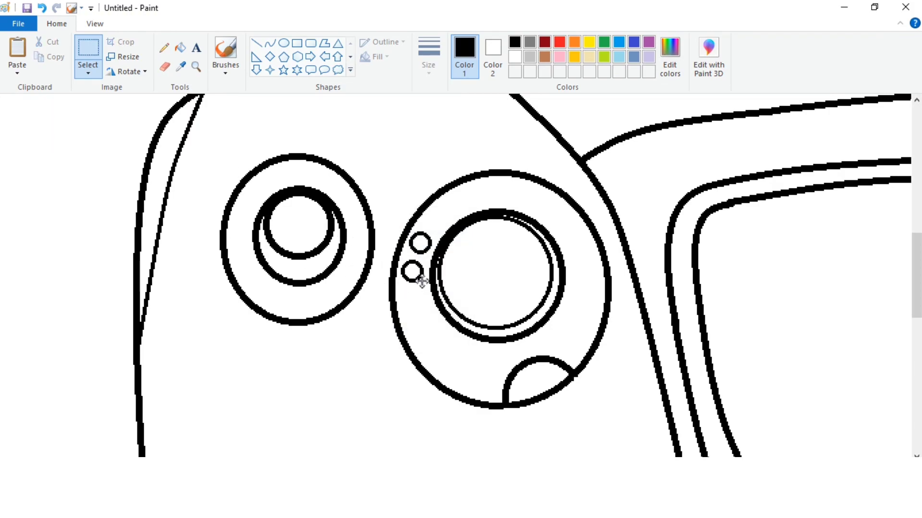
# Paste three more small circles down the same side of the large headlight's ring to continue the row.
pyautogui.rightClick(325, 195)
pyautogui.click(360, 232)
pyautogui.moveTo(28, 123); pyautogui.dragTo(415, 304)
pyautogui.rightClick(343, 237)
pyautogui.click(378, 275)
pyautogui.moveTo(30, 124); pyautogui.dragTo(451, 360)
pyautogui.rightClick(311, 237)
pyautogui.click(347, 274)
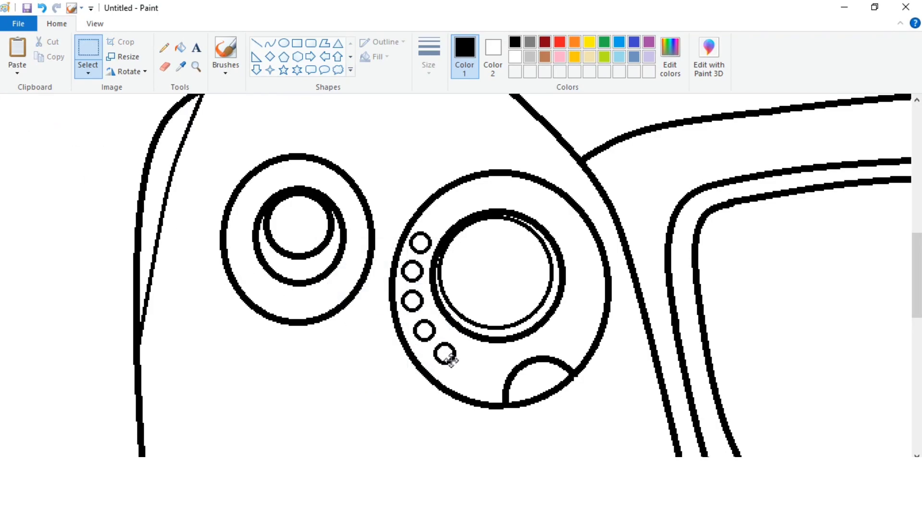
# Paste three small circles along the grille-facing side of the large headlight's ring.
pyautogui.click(95, 24)
pyautogui.click(46, 57)
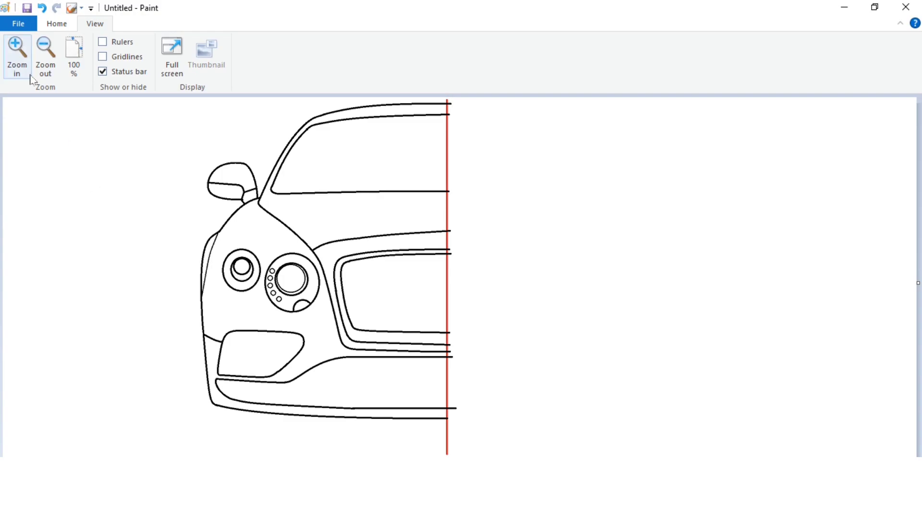
pyautogui.click(17, 53)
pyautogui.scroll(-5, 300, 422)
pyautogui.moveTo(264, 463); pyautogui.dragTo(353, 463)
pyautogui.rightClick(114, 219)
pyautogui.click(150, 257)
pyautogui.moveTo(24, 124); pyautogui.dragTo(653, 286)
pyautogui.rightClick(569, 200)
pyautogui.click(579, 238)
pyautogui.moveTo(24, 124); pyautogui.dragTo(654, 313)
pyautogui.rightClick(543, 221)
pyautogui.click(576, 257)
pyautogui.moveTo(24, 123); pyautogui.dragTo(636, 343)
# Draw the tyre's outer side down from the body edge, with a rounded lower corner and a flat bottom edge.
pyautogui.click(52, 62)
pyautogui.click(52, 63)
pyautogui.click(18, 73)
pyautogui.scroll(-5, 368, 277)
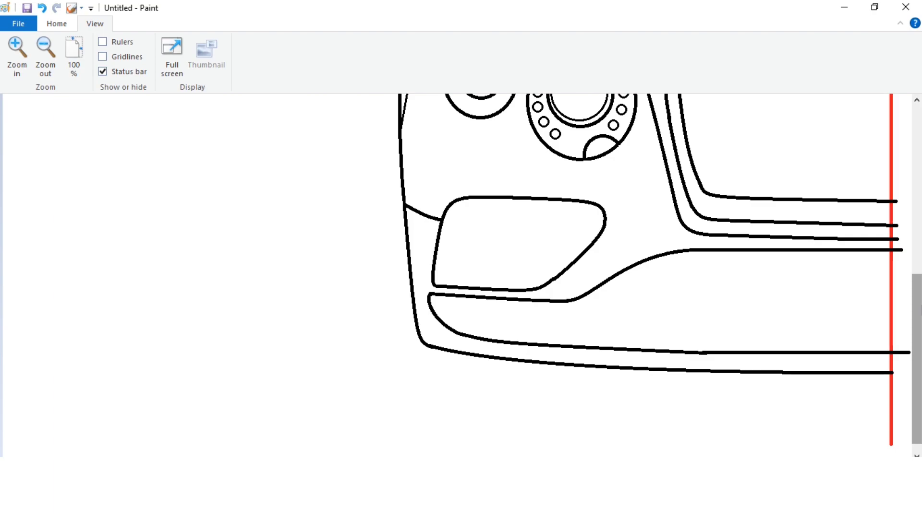
pyautogui.scroll(1, 528, 288)
pyautogui.click(57, 23)
pyautogui.click(271, 43)
pyautogui.moveTo(398, 123)
pyautogui.mouseDown()
pyautogui.moveTo(413, 425)
pyautogui.moveTo(403, 315)
pyautogui.moveTo(399, 376)
pyautogui.moveTo(552, 410)
pyautogui.mouseUp()
pyautogui.click(429, 55)
pyautogui.click(440, 140)
pyautogui.scroll(-1, 433, 390)
pyautogui.moveTo(447, 410); pyautogui.dragTo(422, 409)
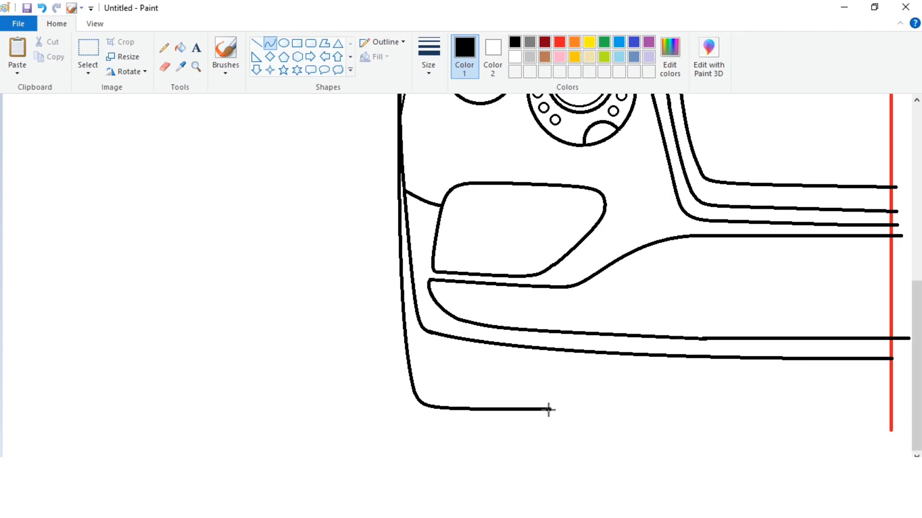
# Try to close the tyre with an inner side running up to the bumper's lower edge.
pyautogui.moveTo(570, 379); pyautogui.dragTo(568, 405)
pyautogui.click(571, 407)
pyautogui.click(95, 24)
pyautogui.click(51, 62)
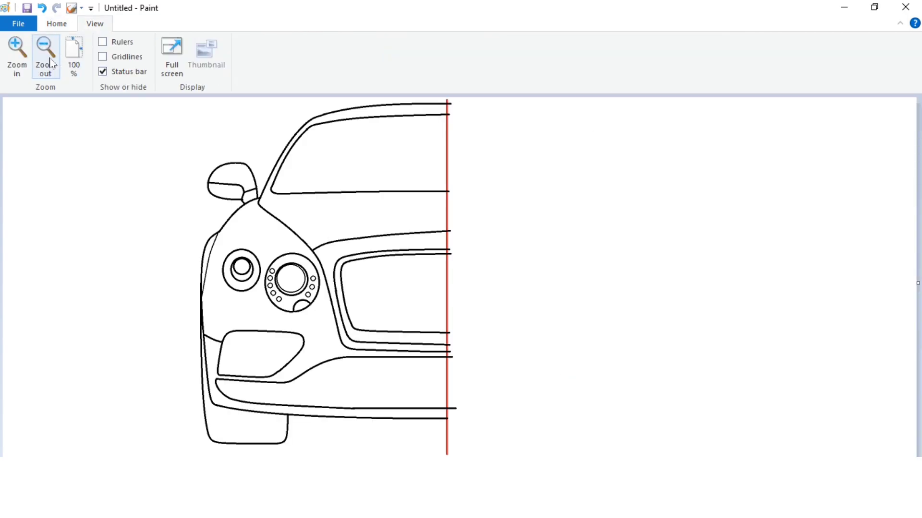
# Redraw the tyre's inner side slightly farther from the red centre line, ending in a rounded lower corner.
pyautogui.click(17, 53)
pyautogui.click(46, 12)
pyautogui.moveTo(562, 365); pyautogui.dragTo(563, 421)
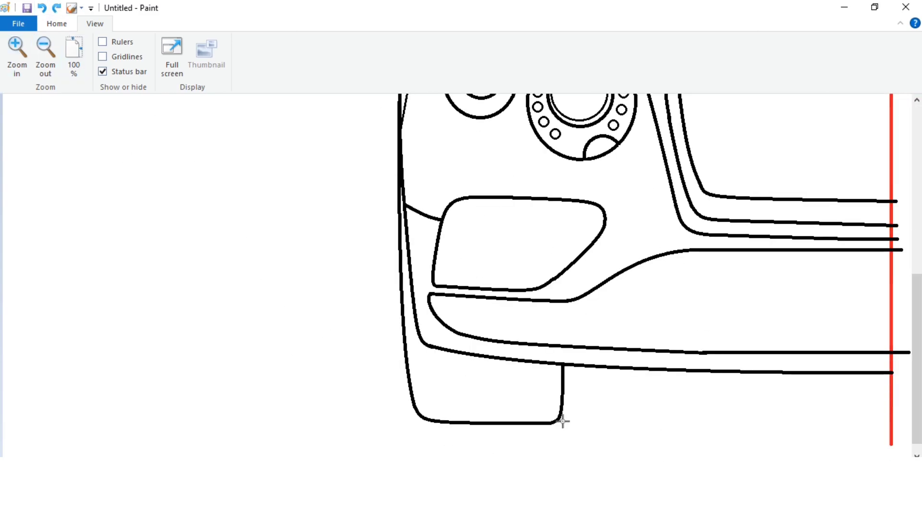
pyautogui.click(47, 57)
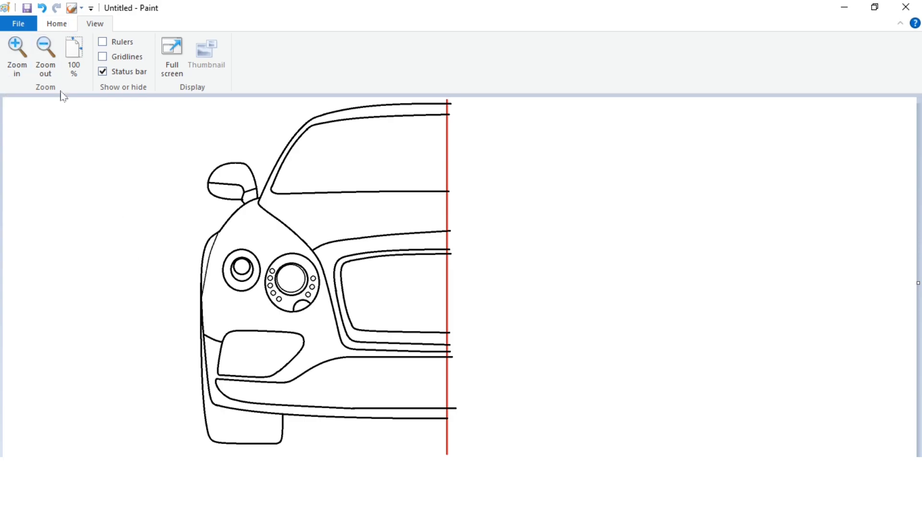
# Erase the end of the windscreen's top edge and redraw it as a straight segment across the red centre line.
pyautogui.click(17, 57)
pyautogui.moveTo(188, 464); pyautogui.dragTo(403, 465)
pyautogui.click(18, 57)
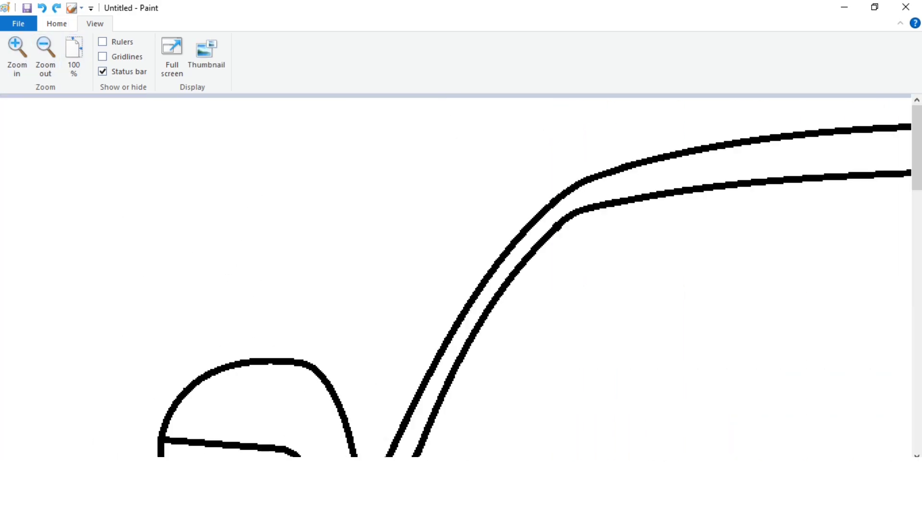
pyautogui.moveTo(261, 464); pyautogui.dragTo(368, 464)
pyautogui.click(55, 24)
pyautogui.click(165, 67)
pyautogui.moveTo(761, 168)
pyautogui.mouseDown()
pyautogui.moveTo(804, 165)
pyautogui.moveTo(703, 168)
pyautogui.moveTo(796, 169)
pyautogui.mouseUp()
pyautogui.click(257, 44)
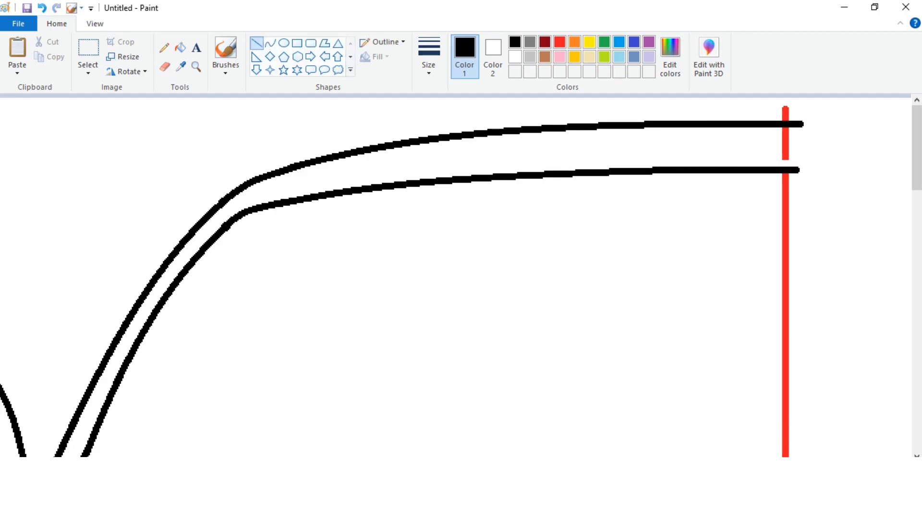
# Touch up the windscreen's upper corner with the eraser and add a thinner curve along the inside of the pillar.
pyautogui.moveTo(368, 465); pyautogui.dragTo(326, 464)
pyautogui.click(164, 66)
pyautogui.moveTo(361, 220)
pyautogui.mouseDown()
pyautogui.moveTo(359, 238)
pyautogui.moveTo(356, 224)
pyautogui.moveTo(406, 203)
pyautogui.moveTo(368, 215)
pyautogui.mouseUp()
pyautogui.click(267, 46)
pyautogui.scroll(-1, 381, 240)
pyautogui.scroll(1, 272, 355)
pyautogui.click(429, 62)
pyautogui.click(440, 119)
pyautogui.scroll(-1, 440, 187)
pyautogui.moveTo(230, 360)
pyautogui.mouseDown()
pyautogui.moveTo(349, 154)
pyautogui.moveTo(387, 128)
pyautogui.mouseUp()
pyautogui.moveTo(324, 206); pyautogui.dragTo(280, 239)
pyautogui.moveTo(339, 177); pyautogui.dragTo(319, 181)
pyautogui.scroll(-1, 441, 222)
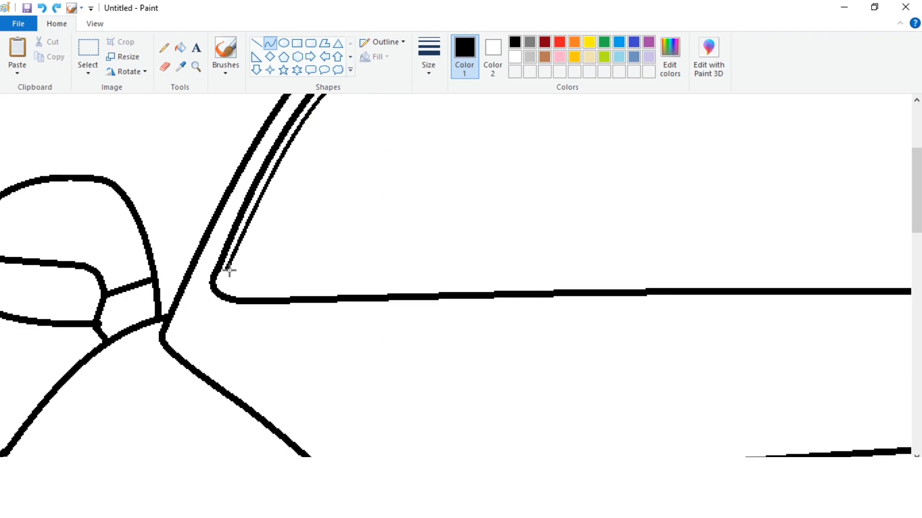
# Continue the thin inner line around the windscreen's lower corner and along its bottom edge.
pyautogui.moveTo(257, 291); pyautogui.dragTo(596, 284)
pyautogui.hscroll(1, 306, 417)
pyautogui.moveTo(546, 284); pyautogui.dragTo(537, 283)
pyautogui.click(537, 283)
# Try to draw a thin curve beneath the windscreen's top edge and undo it.
pyautogui.scroll(3, 556, 222)
pyautogui.moveTo(337, 221); pyautogui.dragTo(735, 180)
pyautogui.moveTo(433, 201); pyautogui.dragTo(419, 192)
pyautogui.click(485, 184)
pyautogui.hotkey('ctrl', 'z')
pyautogui.click(165, 67)
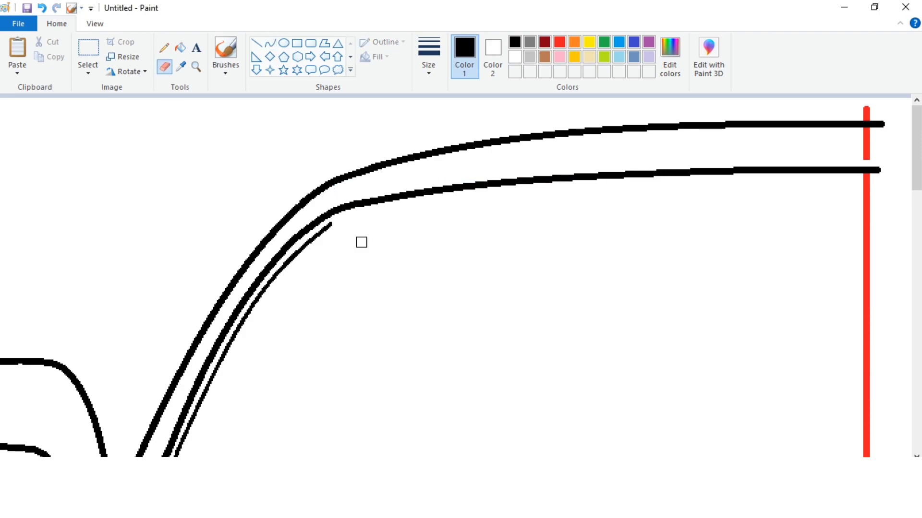
# Draw the thin inner line beneath the windscreen's top edge, from the pillar to the red centre line.
pyautogui.click(270, 43)
pyautogui.moveTo(331, 223)
pyautogui.mouseDown()
pyautogui.moveTo(565, 186)
pyautogui.moveTo(689, 182)
pyautogui.mouseUp()
pyautogui.moveTo(520, 201)
pyautogui.mouseDown()
pyautogui.moveTo(481, 194)
pyautogui.moveTo(498, 184)
pyautogui.mouseUp()
pyautogui.click(256, 43)
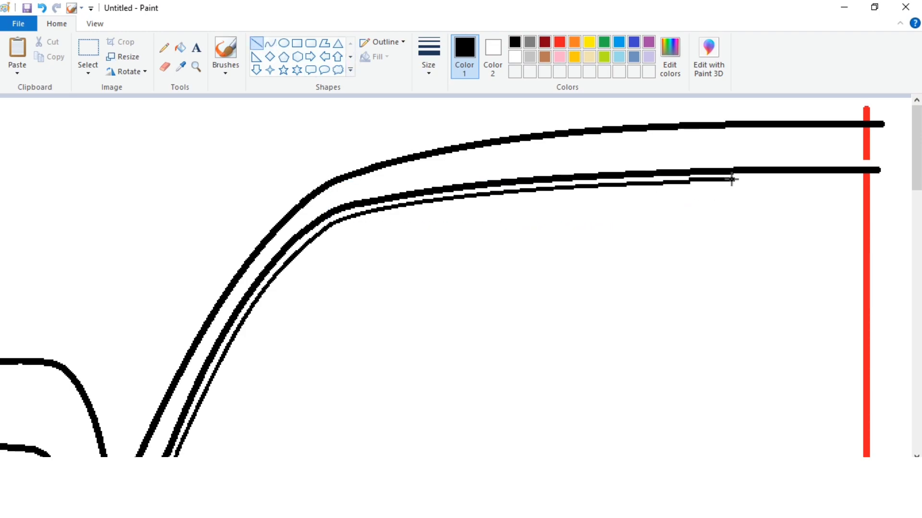
pyautogui.hotkey('ctrl', 'z')
pyautogui.moveTo(733, 179); pyautogui.dragTo(827, 180)
# Add a short diagonal across the upper pillar and extend the windscreen's thin bottom line to the red centre line.
pyautogui.click(271, 43)
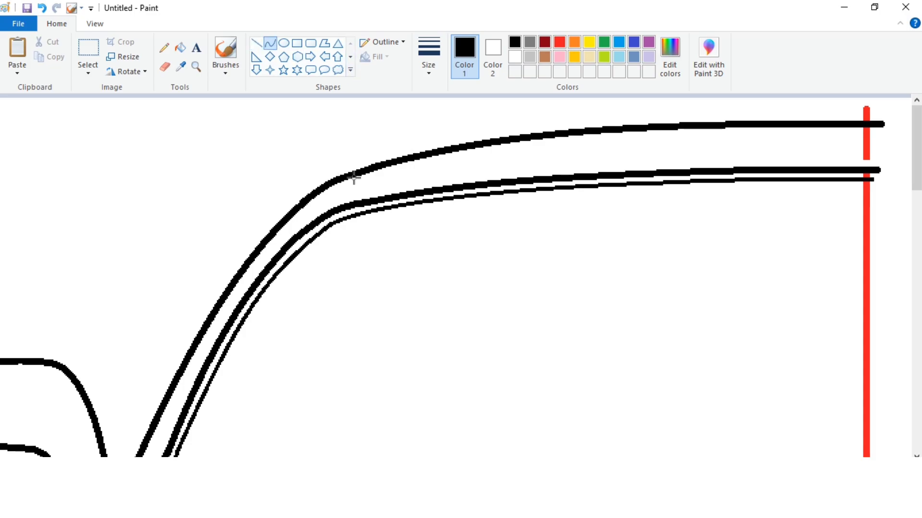
pyautogui.click(95, 23)
pyautogui.click(45, 48)
pyautogui.click(56, 23)
pyautogui.click(256, 43)
pyautogui.moveTo(294, 282); pyautogui.dragTo(436, 282)
pyautogui.scroll(-4, 508, 251)
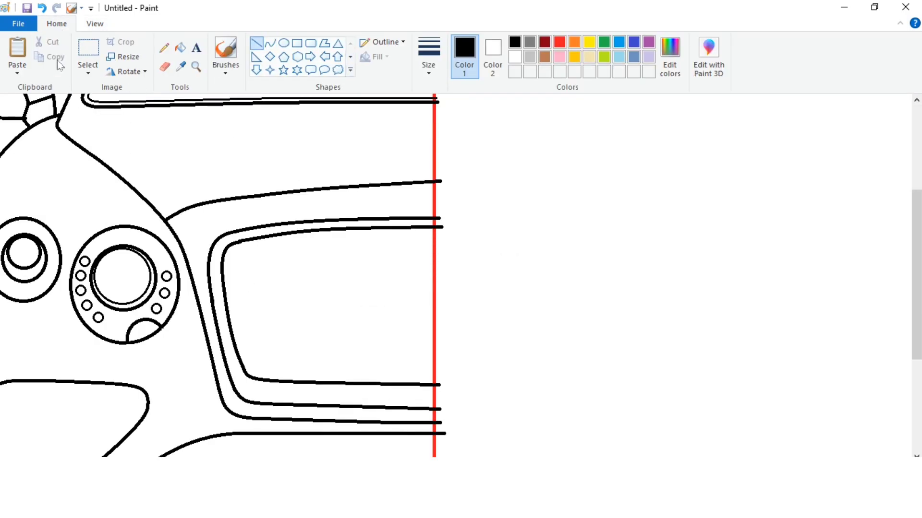
pyautogui.click(95, 24)
pyautogui.click(48, 53)
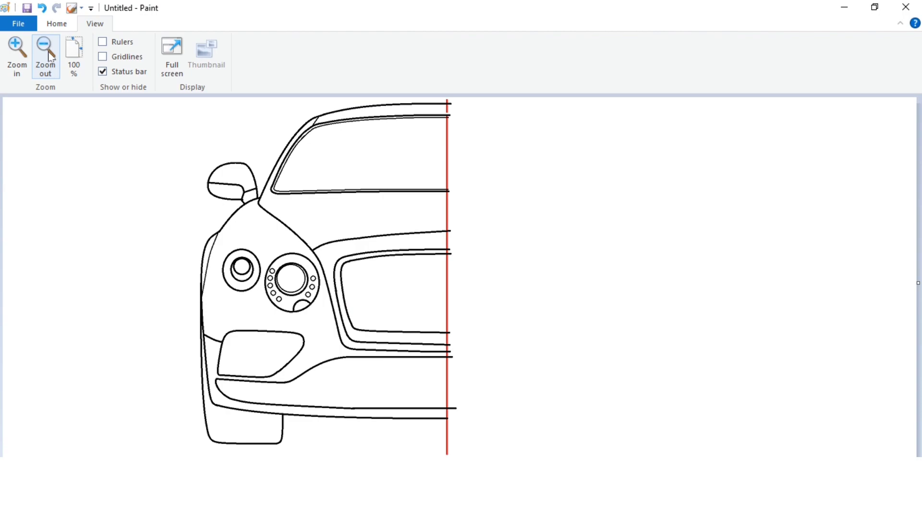
# Select the half-car drawing up to the red centre line and remove it from the canvas.
pyautogui.click(56, 24)
pyautogui.click(88, 51)
pyautogui.moveTo(166, 105); pyautogui.dragTo(348, 391)
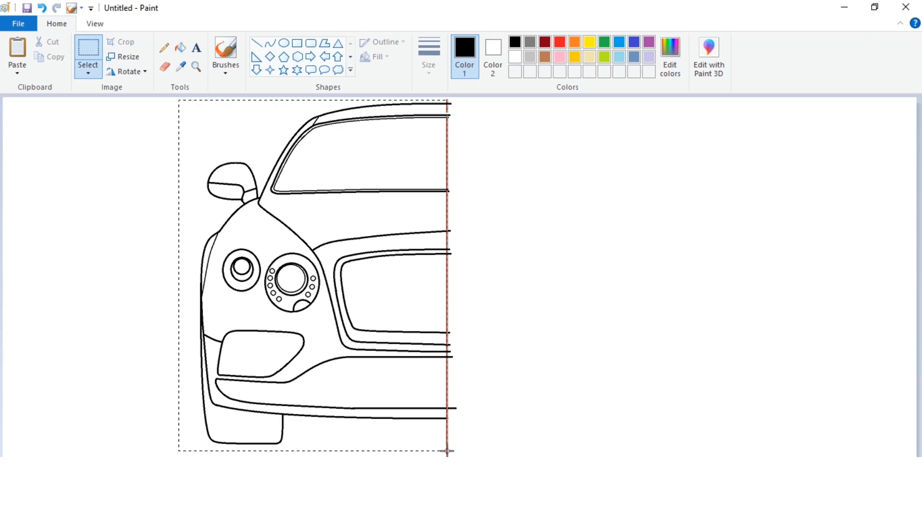
pyautogui.rightClick(394, 234)
pyautogui.click(423, 333)
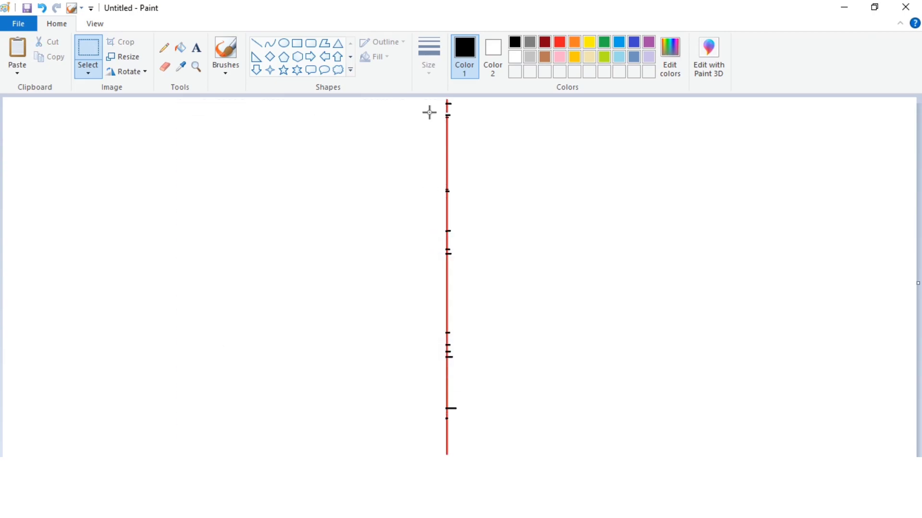
# Delete the leftover red centre line and tick marks, and paste the half-car with transparent selection, moving it to the canvas middle.
pyautogui.rightClick(469, 234)
pyautogui.click(496, 333)
pyautogui.click(88, 72)
pyautogui.click(105, 200)
pyautogui.rightClick(128, 182)
pyautogui.click(168, 218)
pyautogui.moveTo(168, 218)
pyautogui.mouseDown()
pyautogui.moveTo(308, 301)
pyautogui.moveTo(360, 298)
pyautogui.mouseUp()
# Paste a second copy of the half-car, flip it horizontally and place it beside the first half as its mirror image.
pyautogui.rightClick(96, 158)
pyautogui.click(144, 202)
pyautogui.click(88, 72)
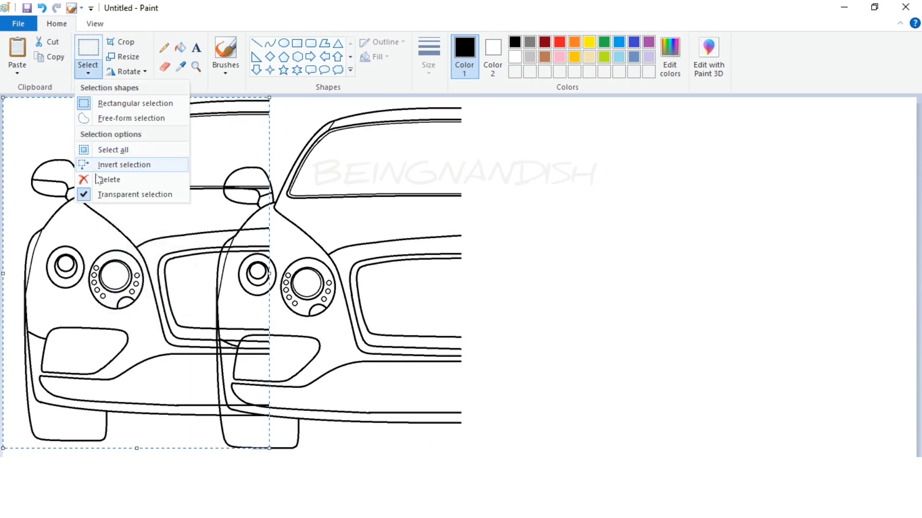
pyautogui.rightClick(181, 201)
pyautogui.moveTo(164, 319)
pyautogui.click(271, 380)
pyautogui.moveTo(197, 306); pyautogui.dragTo(560, 317)
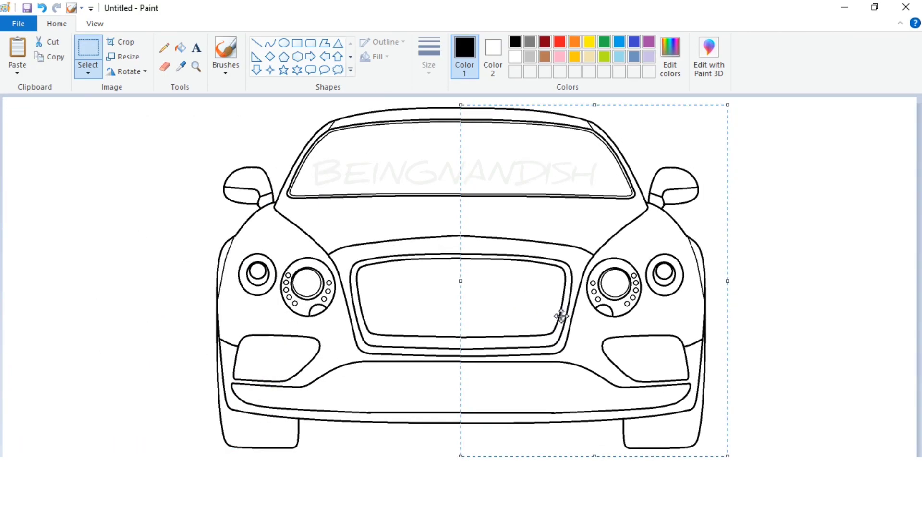
# Nudge the mirrored half left until its outlines join the first half along the centre, and deselect it.
pyautogui.press('Left')
pyautogui.press('Left')
pyautogui.press('Left')
pyautogui.press('Left')
pyautogui.press('Left')
pyautogui.press('Left')
pyautogui.press('Left')
pyautogui.press('Left')
pyautogui.press('Left')
pyautogui.press('Left')
pyautogui.press('Left')
pyautogui.press('Left')
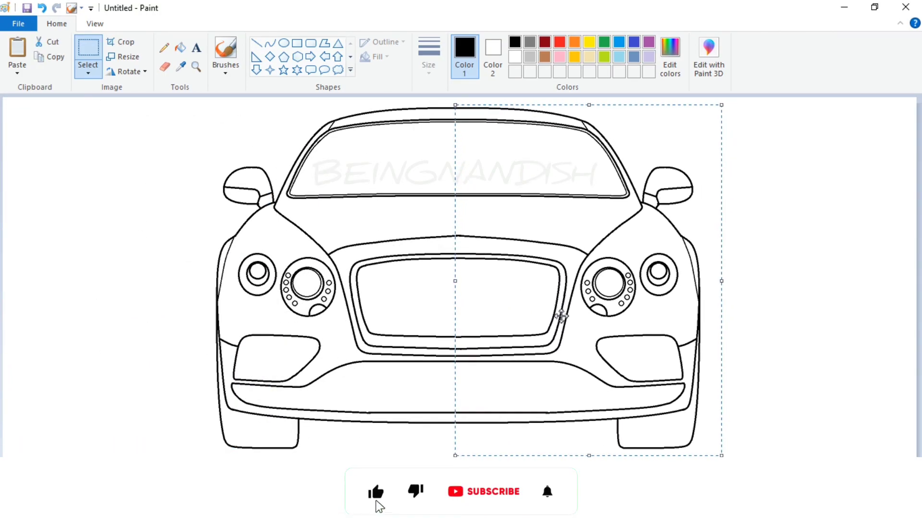
pyautogui.press('Left')
pyautogui.press('Left')
pyautogui.press('Left')
pyautogui.press('Right')
pyautogui.press('Right')
pyautogui.click(827, 281)
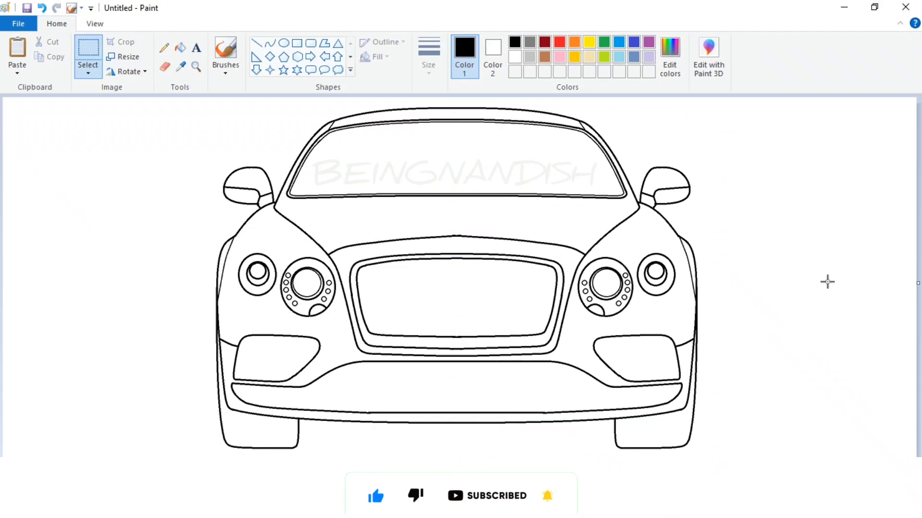
# Erase the bump at the seam of the curved line above the grille and redraw that spot as a smooth line.
pyautogui.click(95, 23)
pyautogui.click(17, 55)
pyautogui.moveTo(240, 464); pyautogui.dragTo(439, 463)
pyautogui.scroll(-2, 461, 276)
pyautogui.click(57, 23)
pyautogui.click(164, 67)
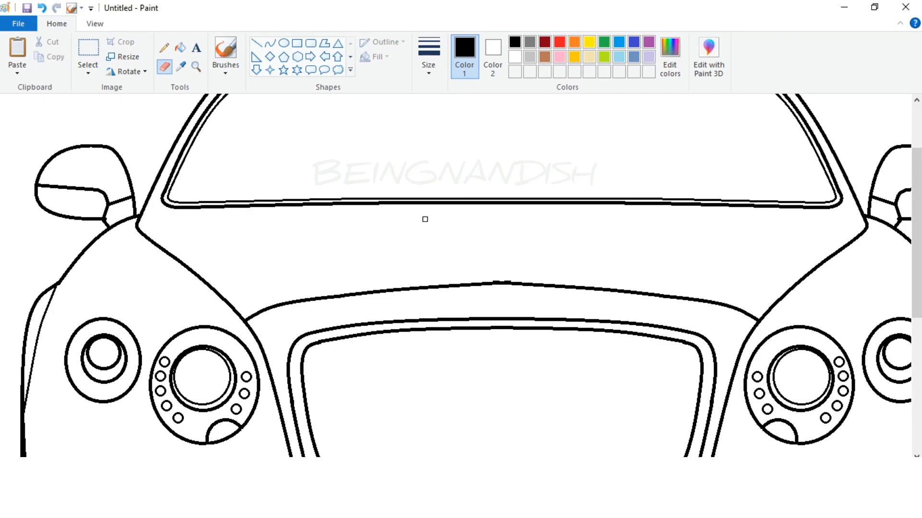
pyautogui.click(257, 45)
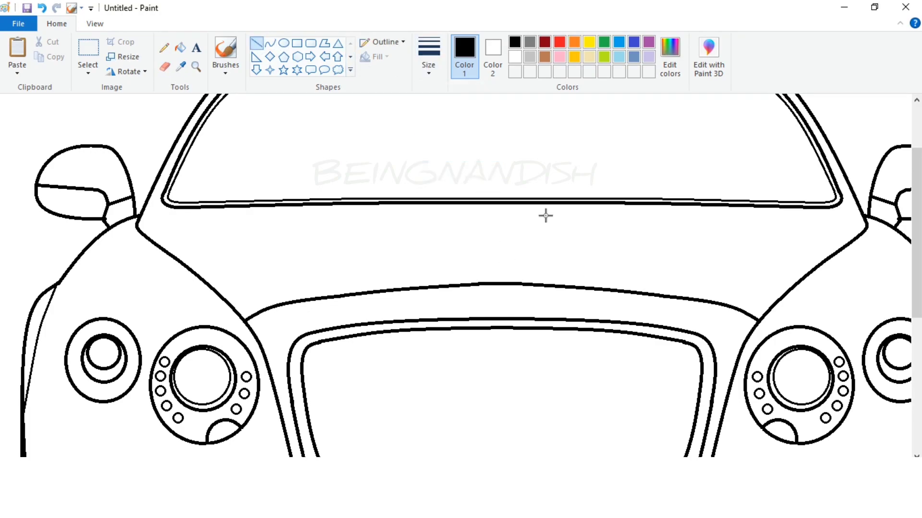
pyautogui.scroll(-4, 562, 267)
pyautogui.click(94, 23)
pyautogui.click(47, 54)
pyautogui.click(59, 24)
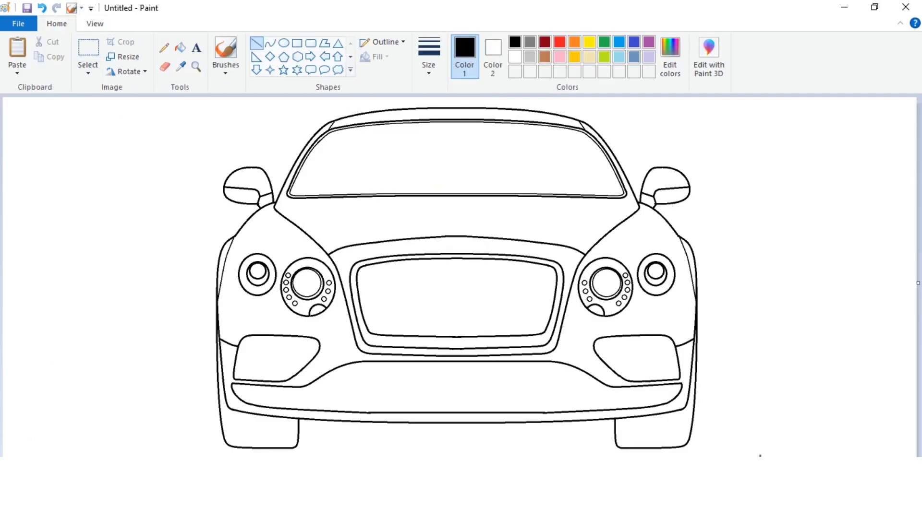